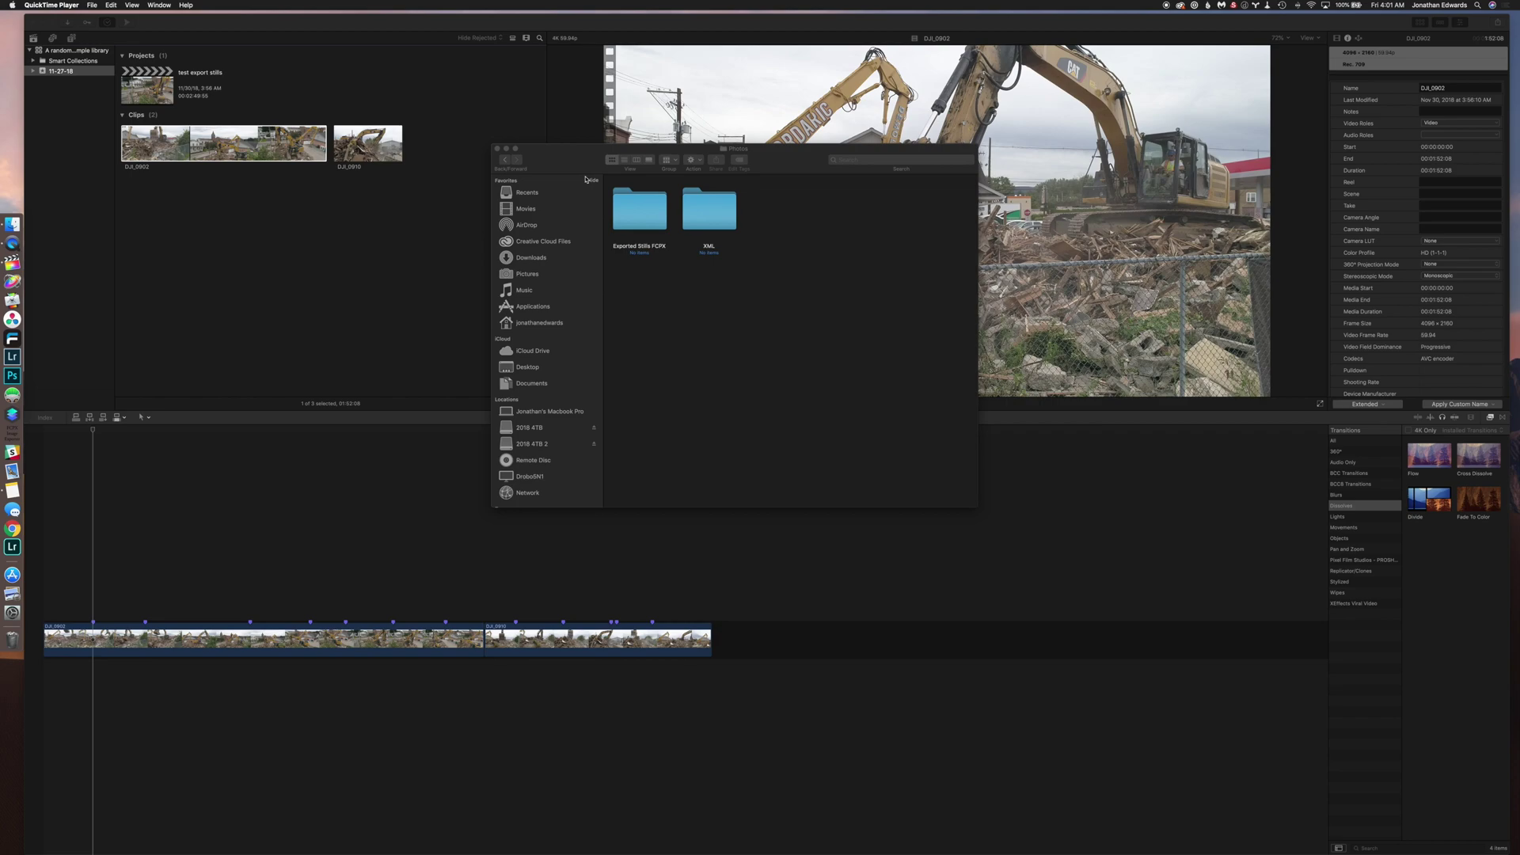
Step: Bring the Photos folder, with its empty Exported Stills FCPX and XML folders, forward, then return to Final Cut Pro
left_click(584, 180)
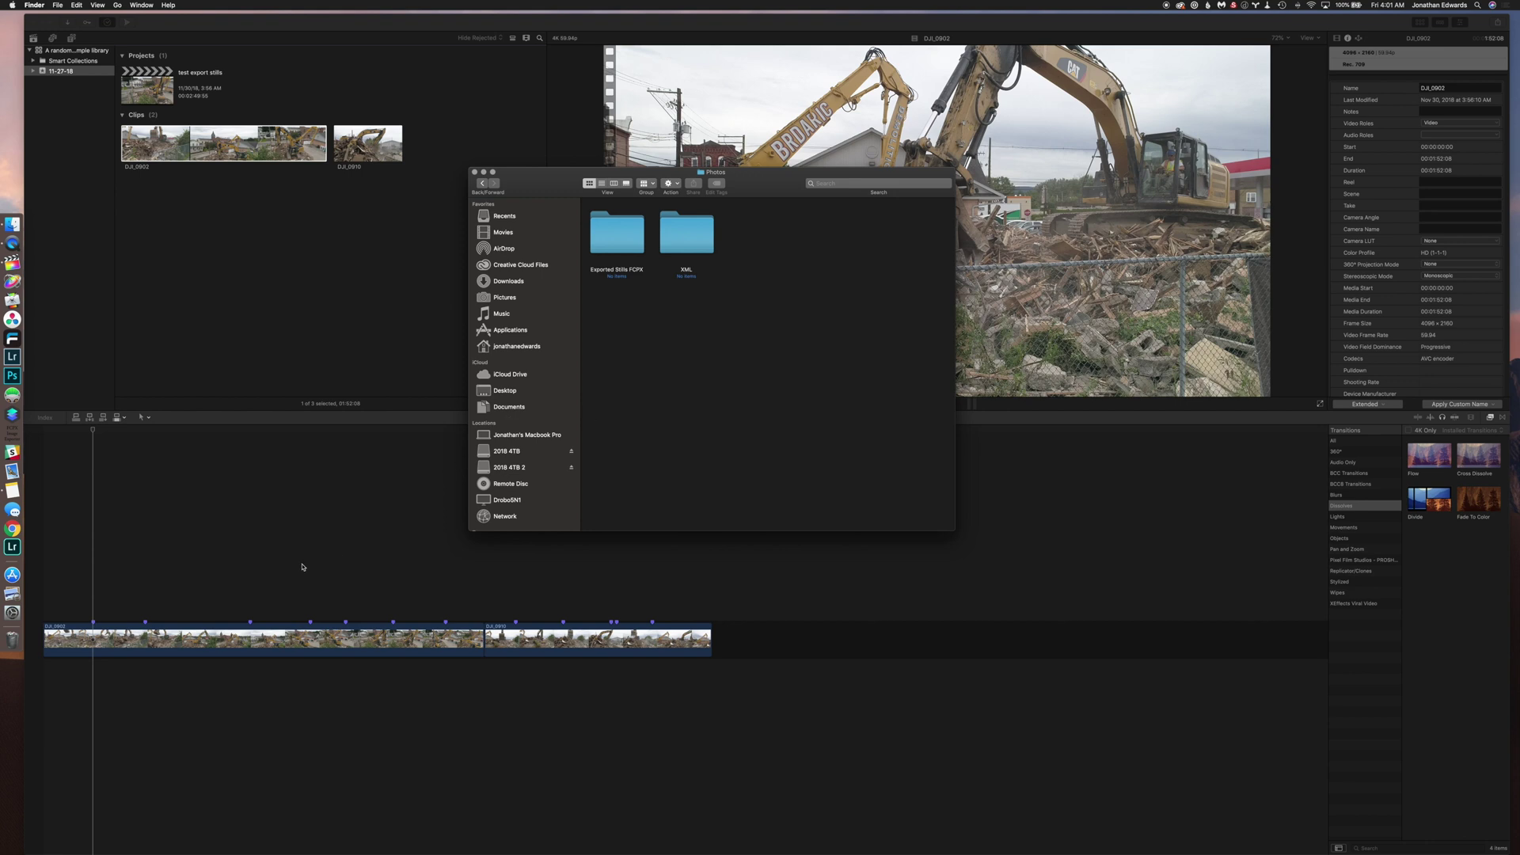
left_click(336, 556)
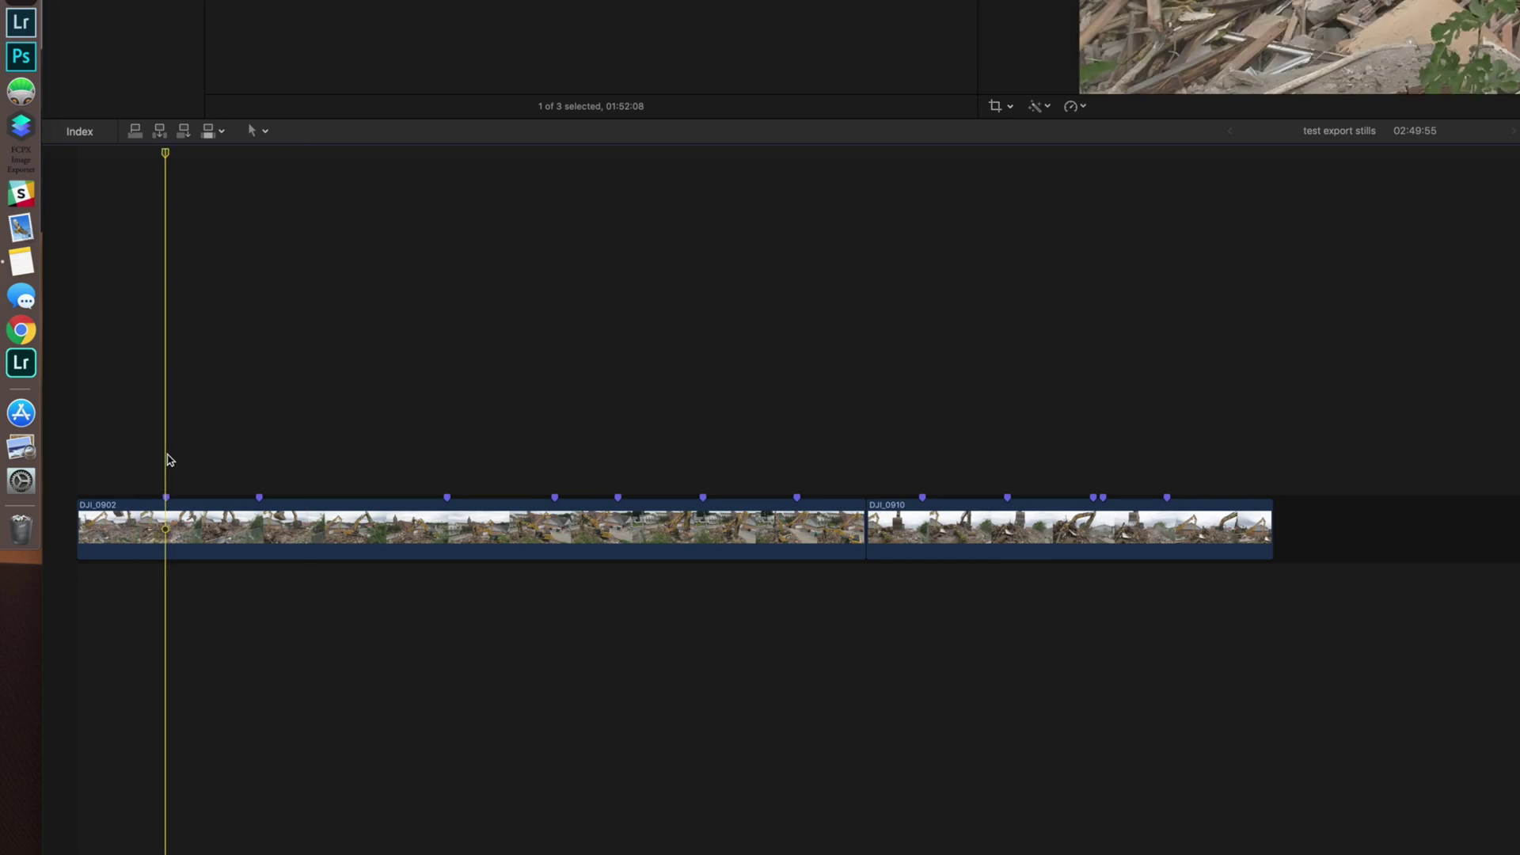
key("j")
key("Up")
key("Down")
key("Down")
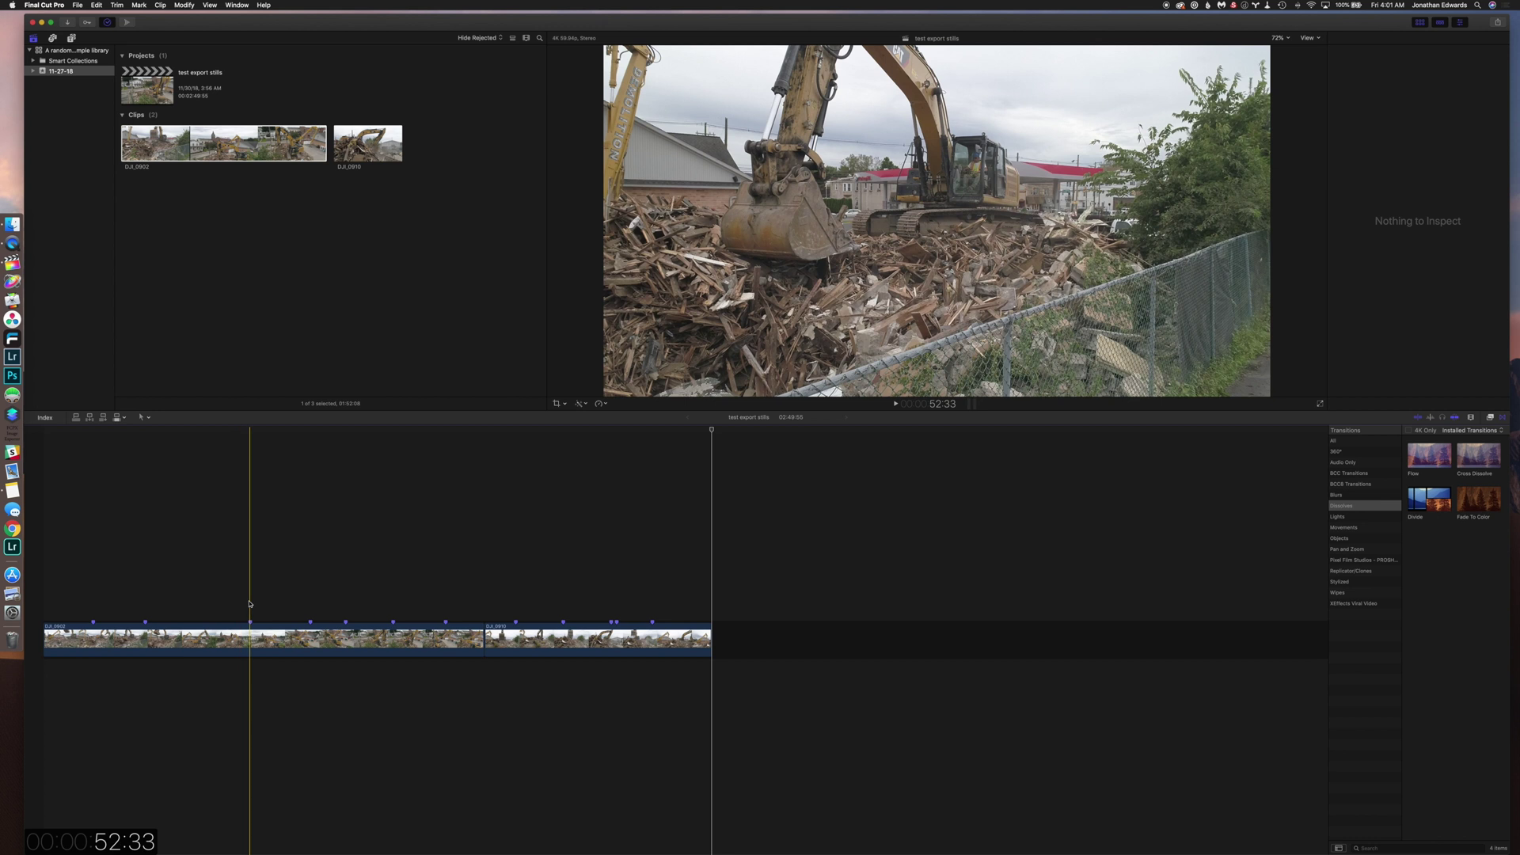
key("super+Tab")
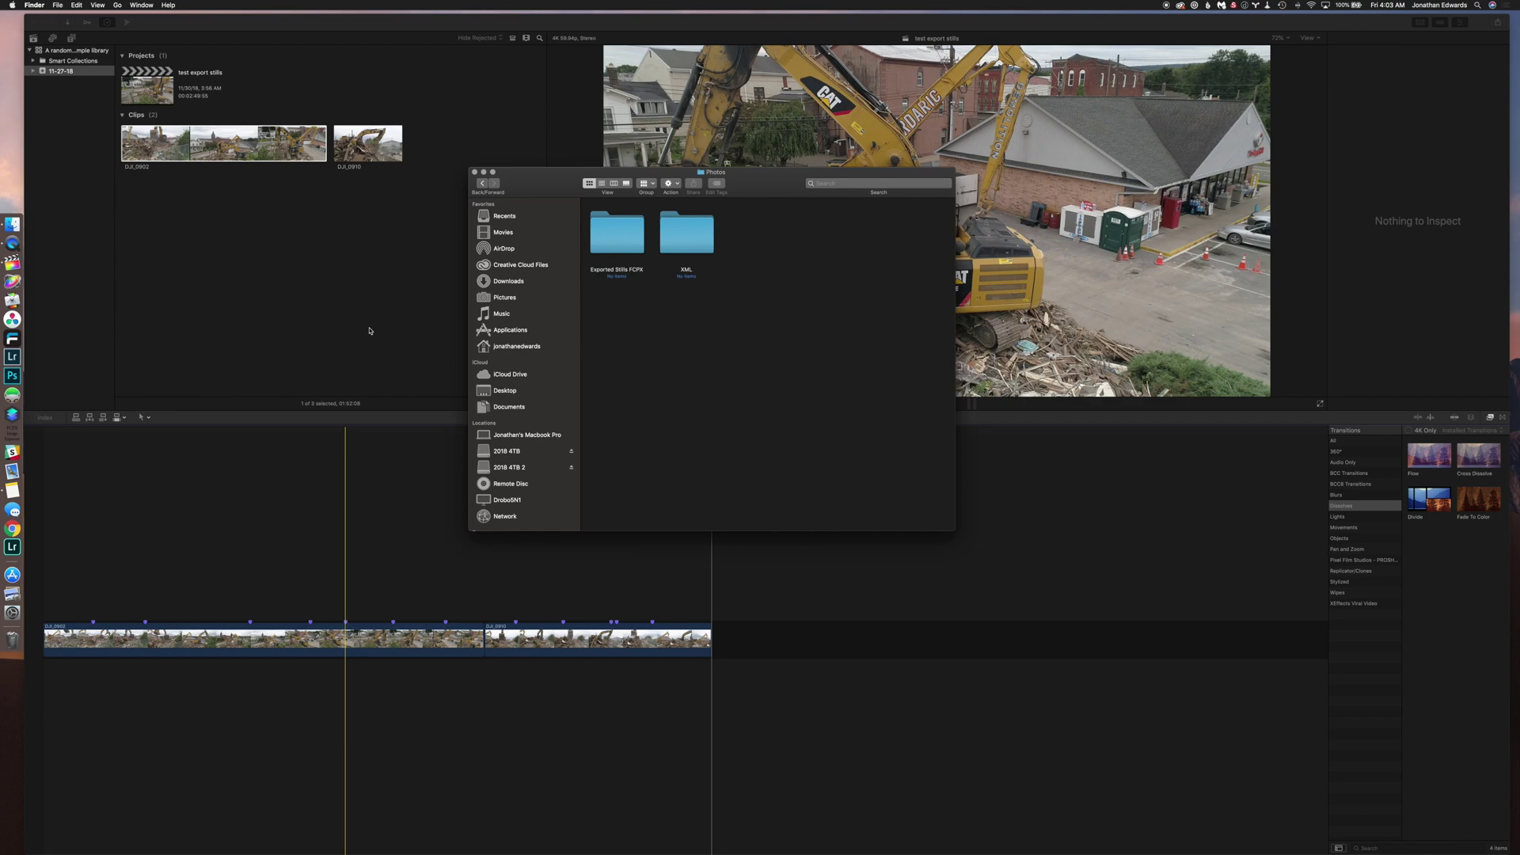
left_click(84, 607)
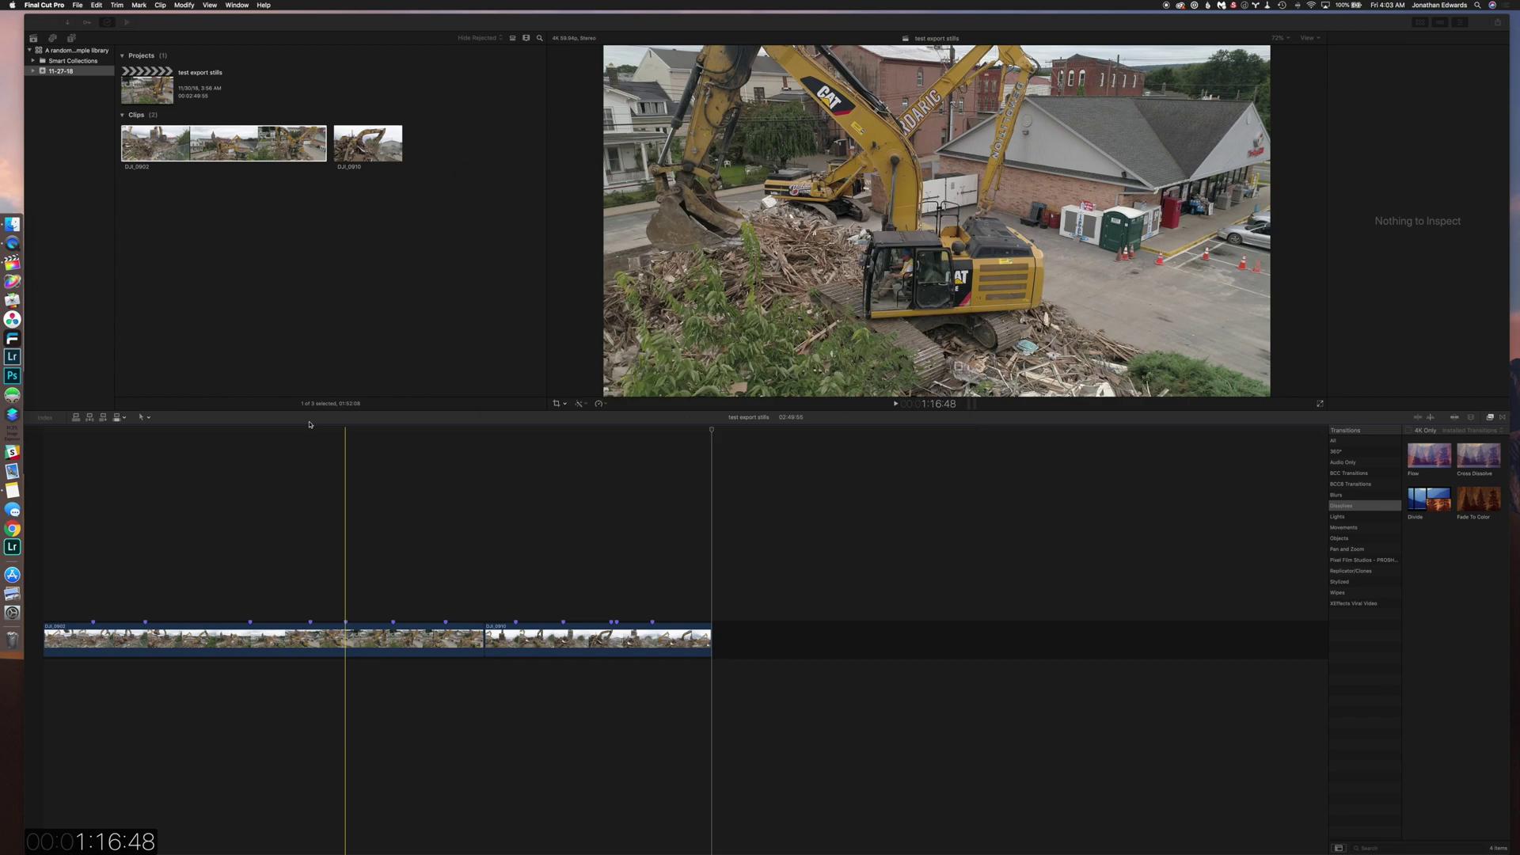
left_click(250, 475)
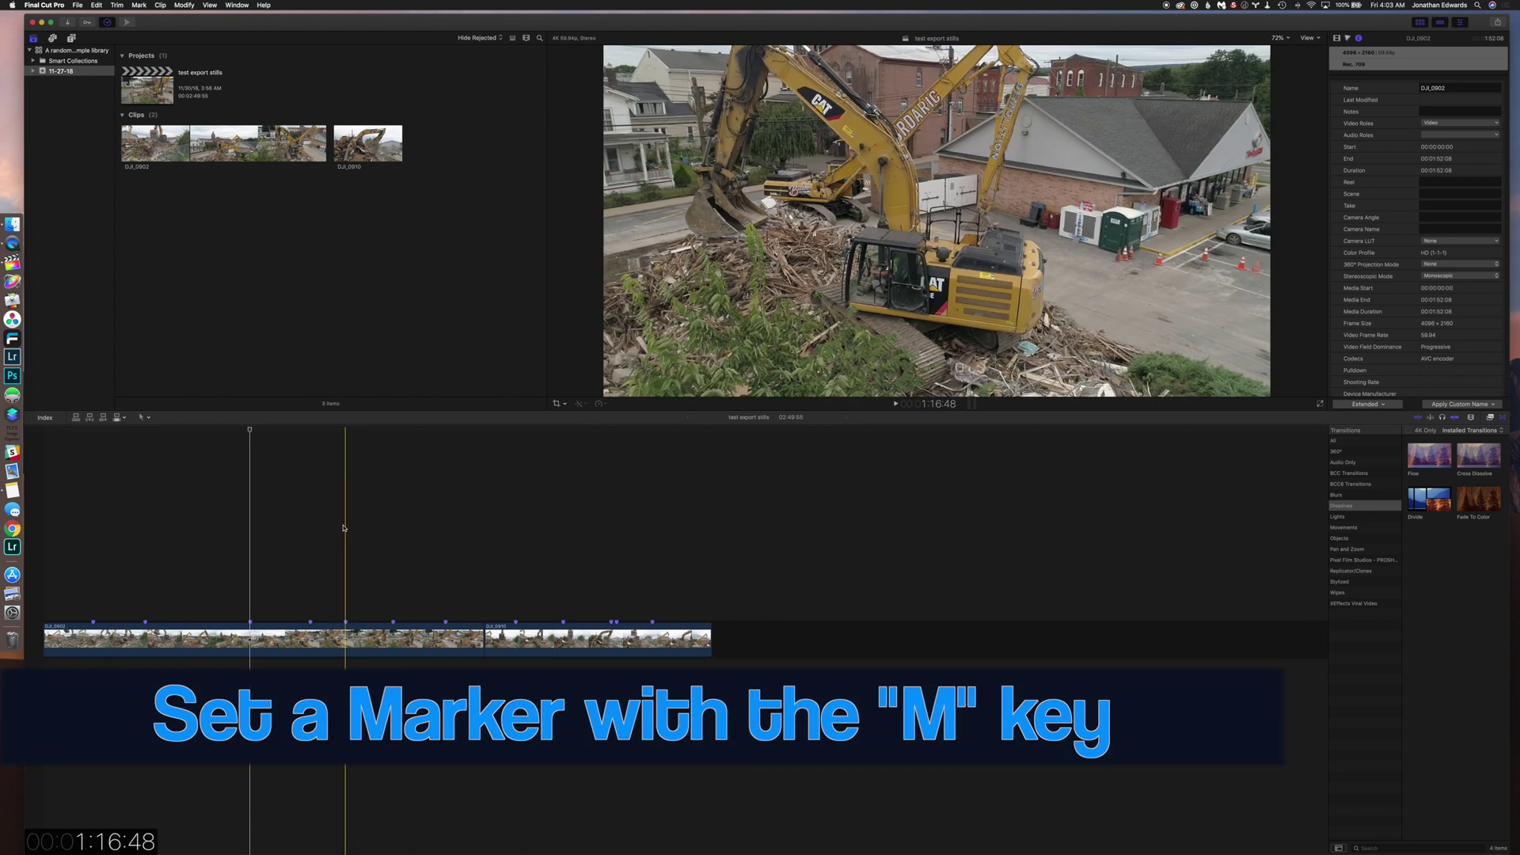
left_click(344, 527)
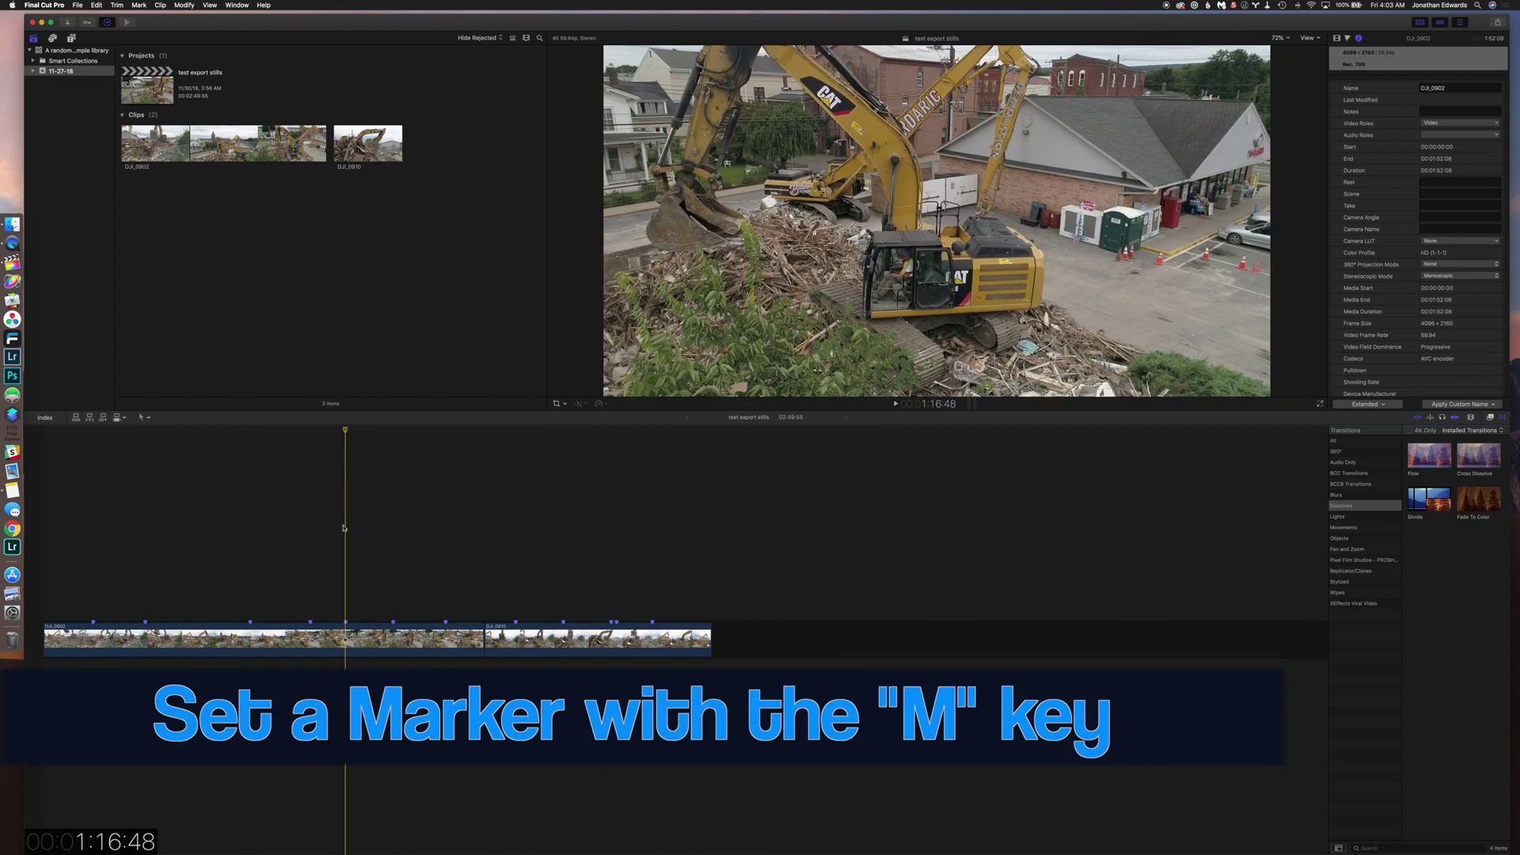
left_click(392, 542)
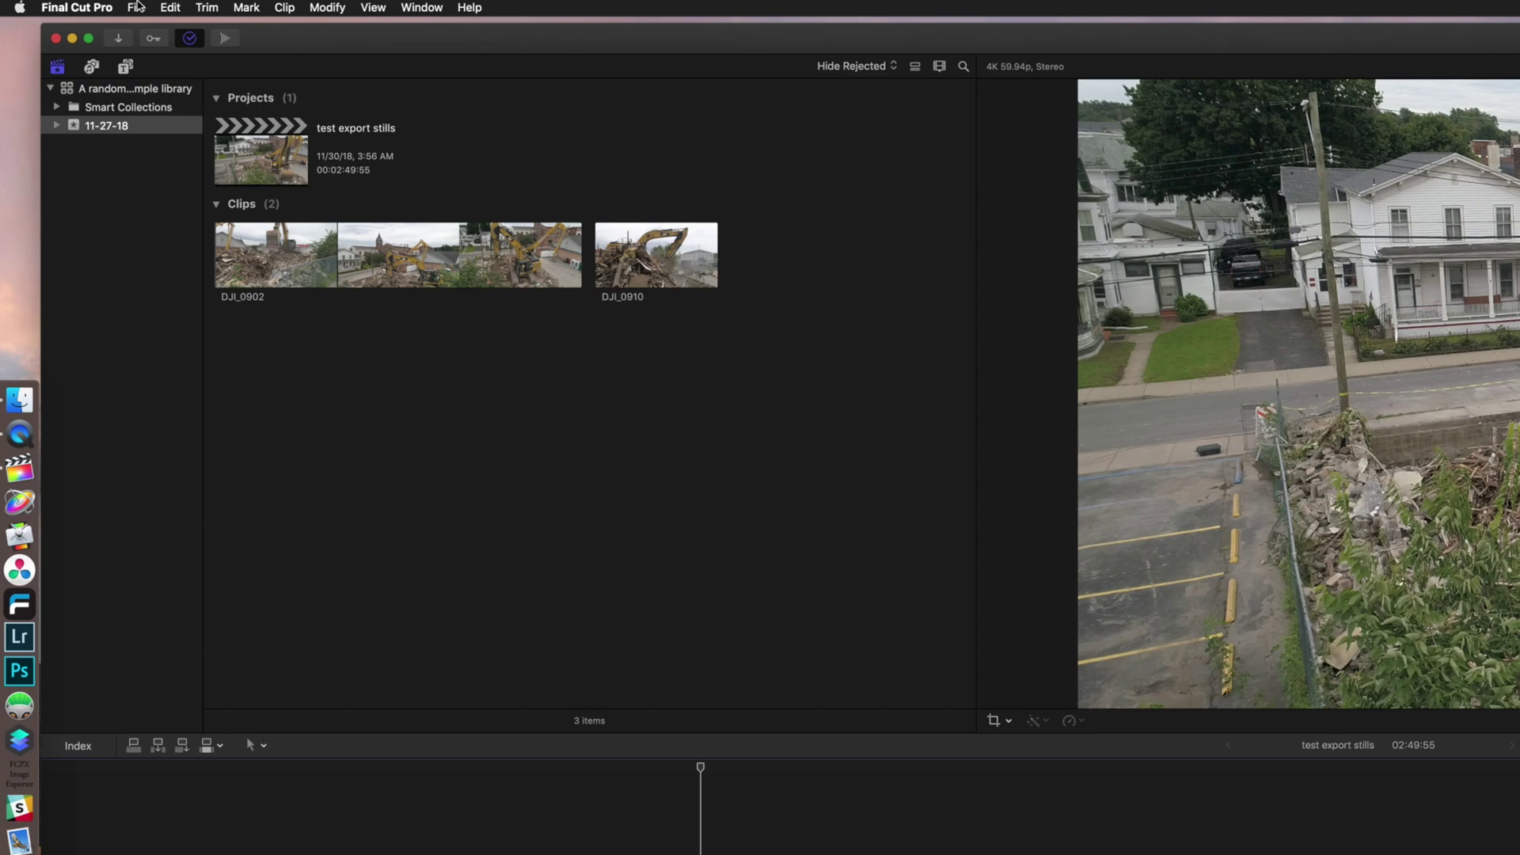
left_click(78, 5)
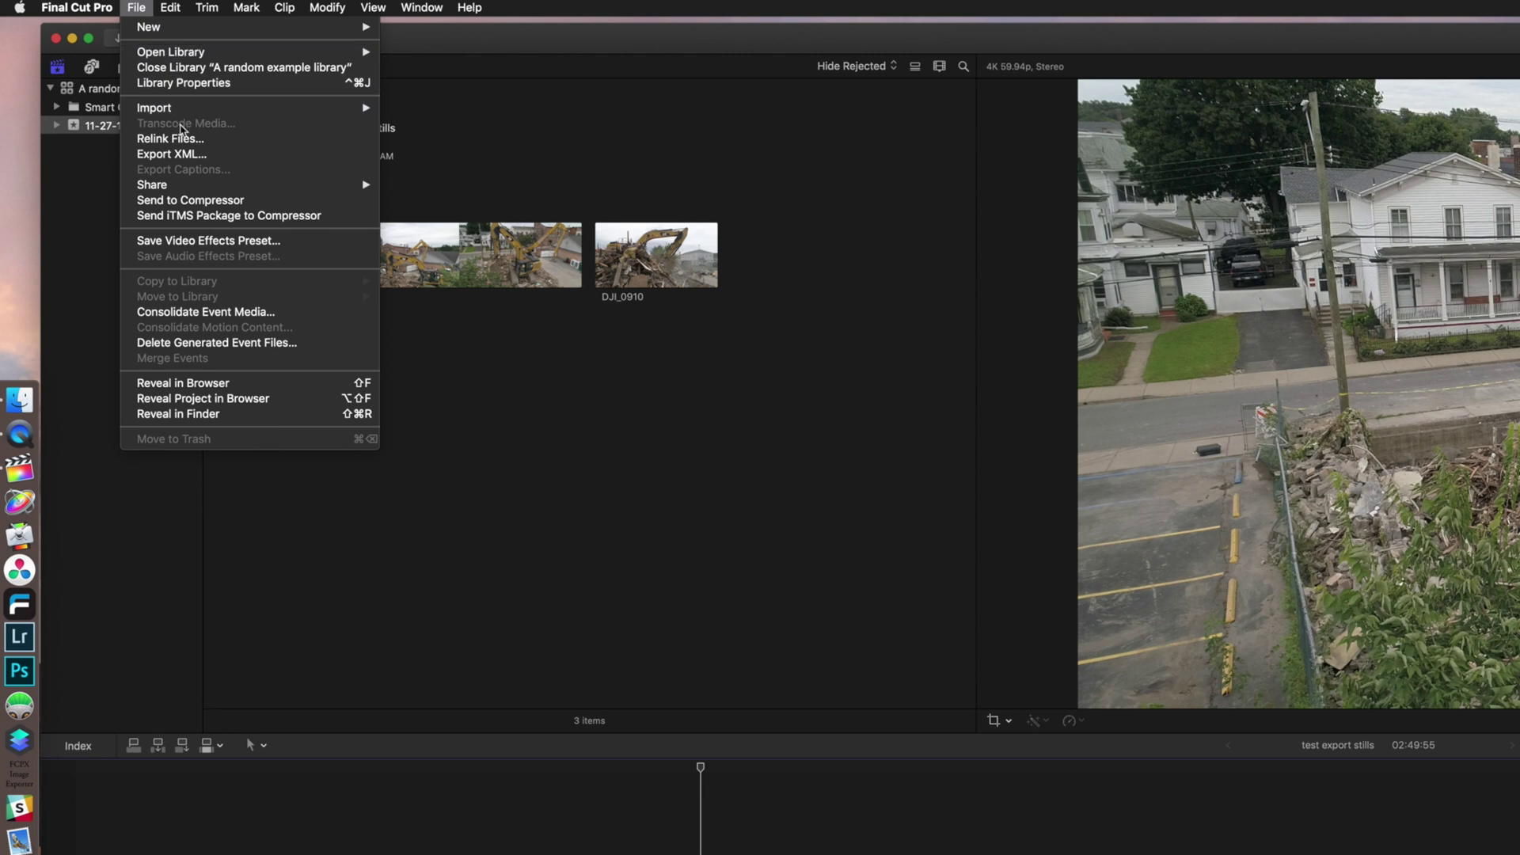
Step: Export the test export stills project as XML into 2018 4TB 2 > 2018 Personal > 2018 10 > Photos > XML
left_click(183, 153)
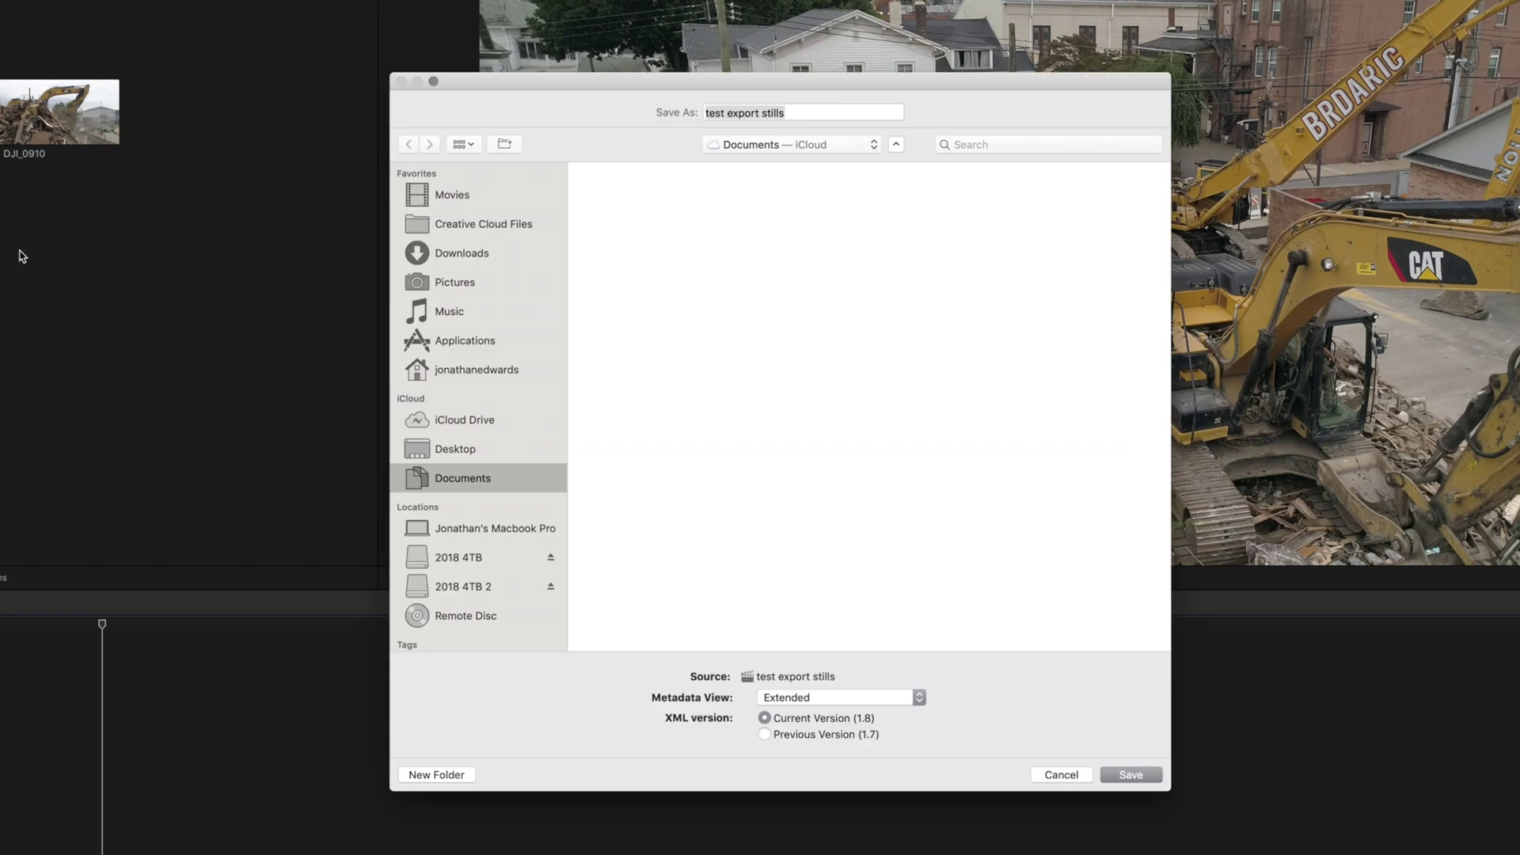
left_click(485, 587)
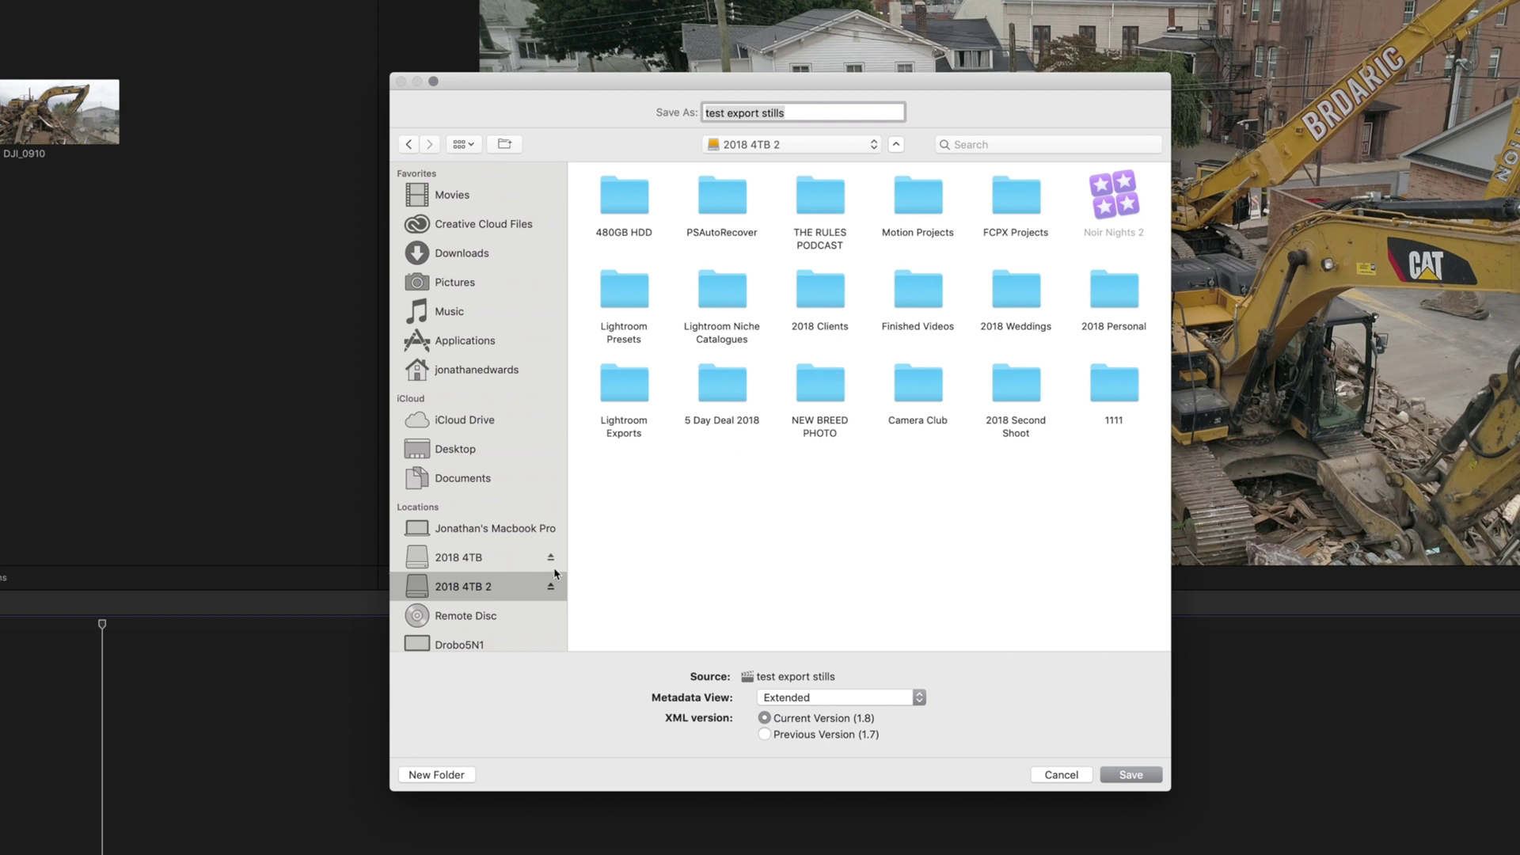
double_click(1113, 293)
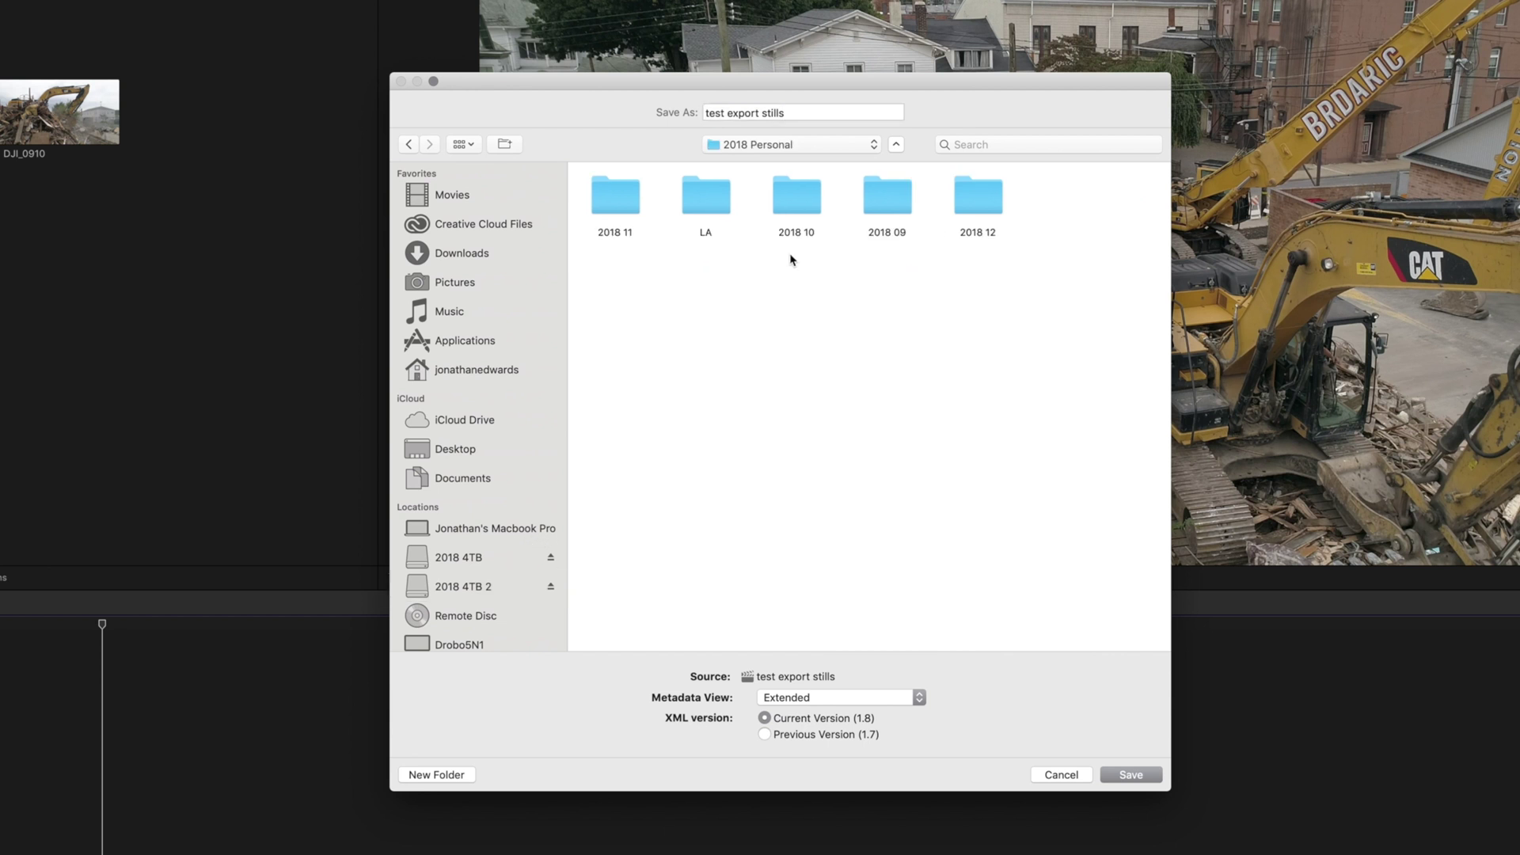
double_click(797, 198)
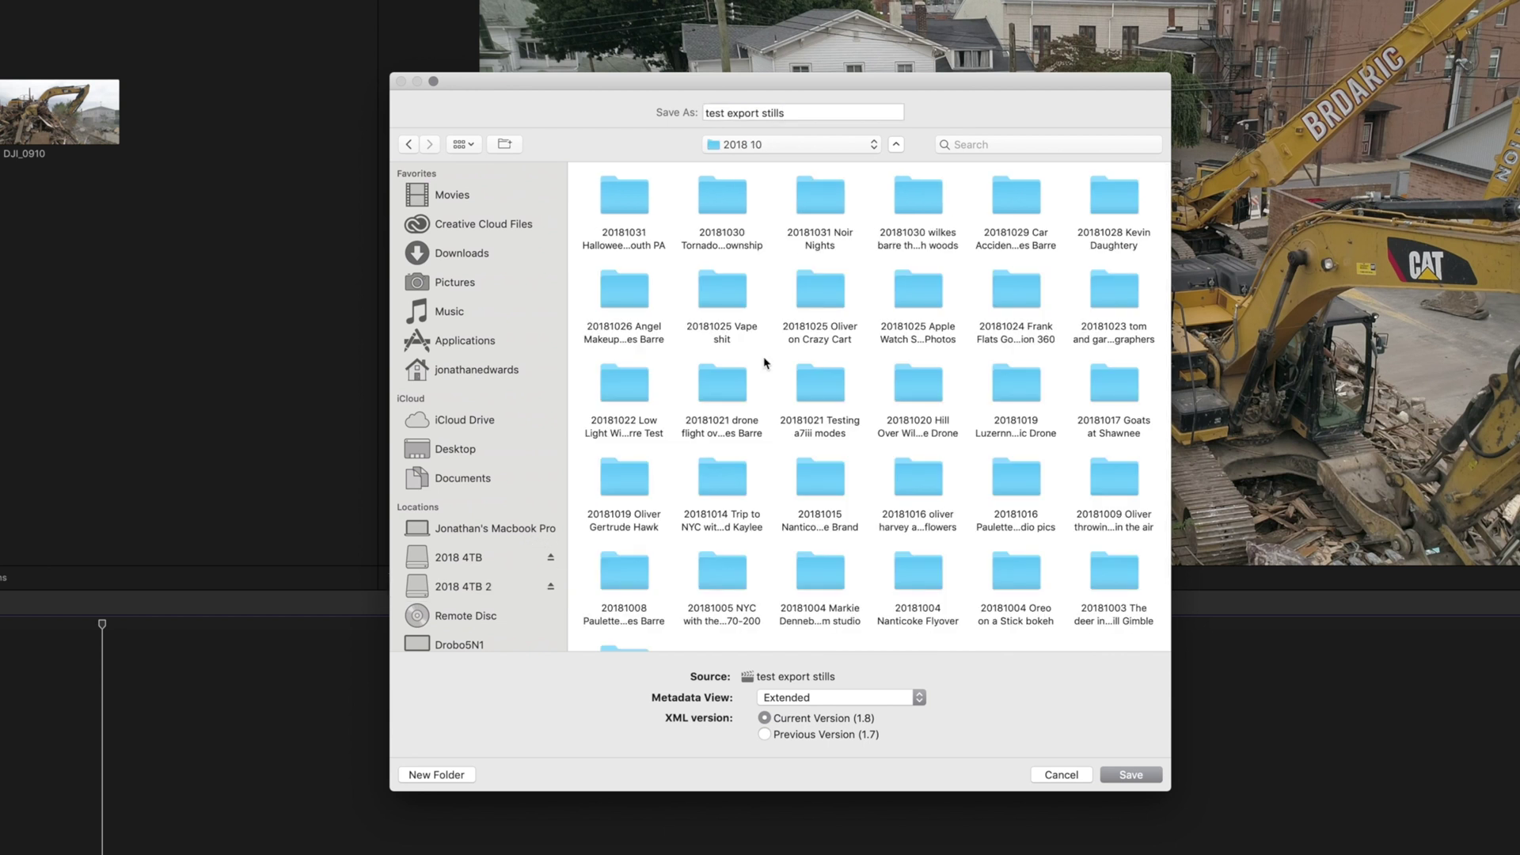
double_click(622, 201)
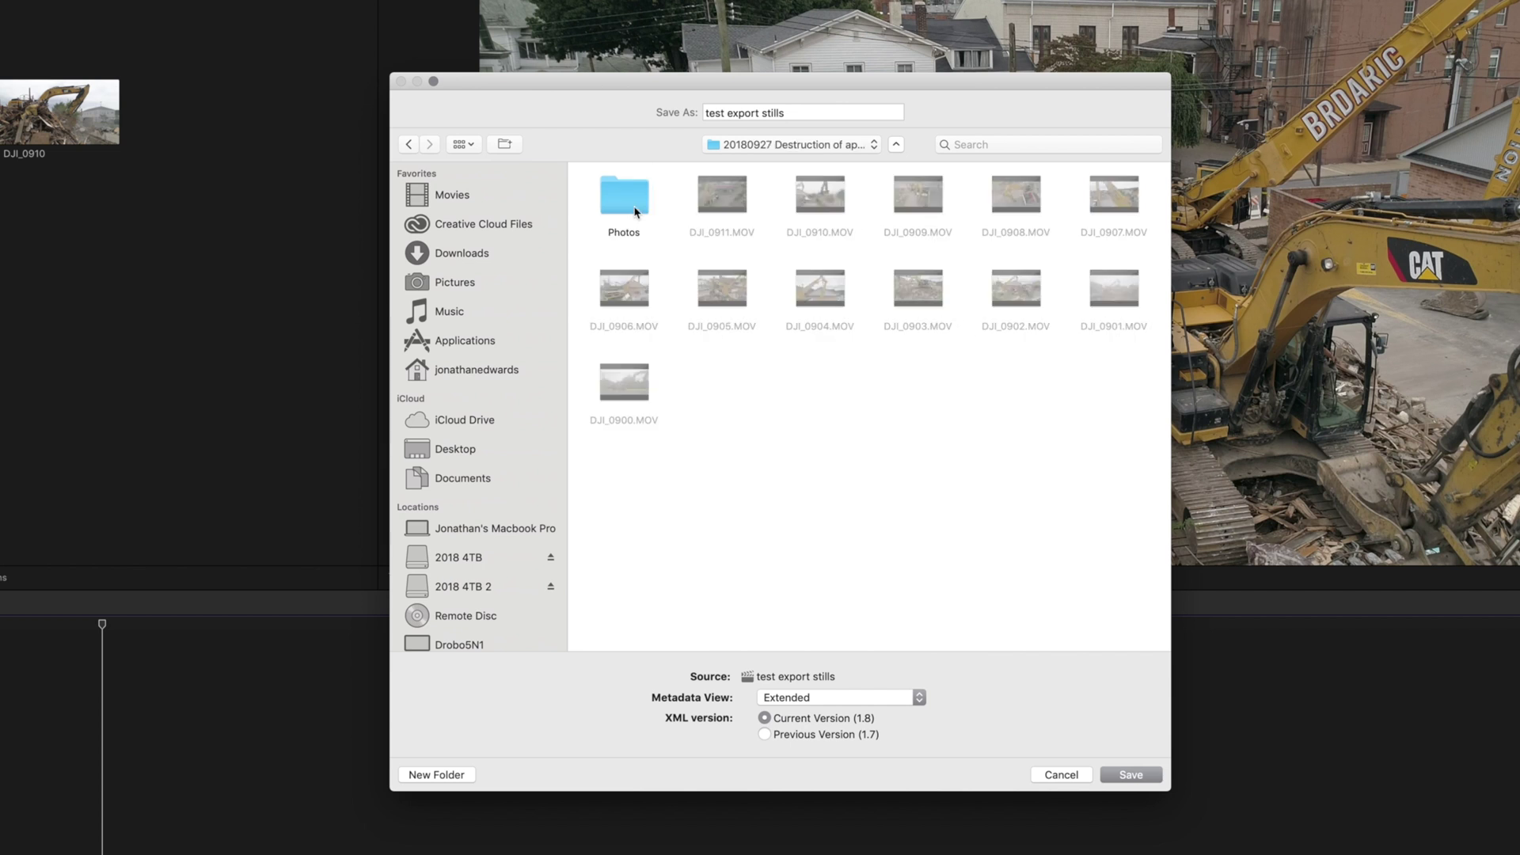
double_click(610, 203)
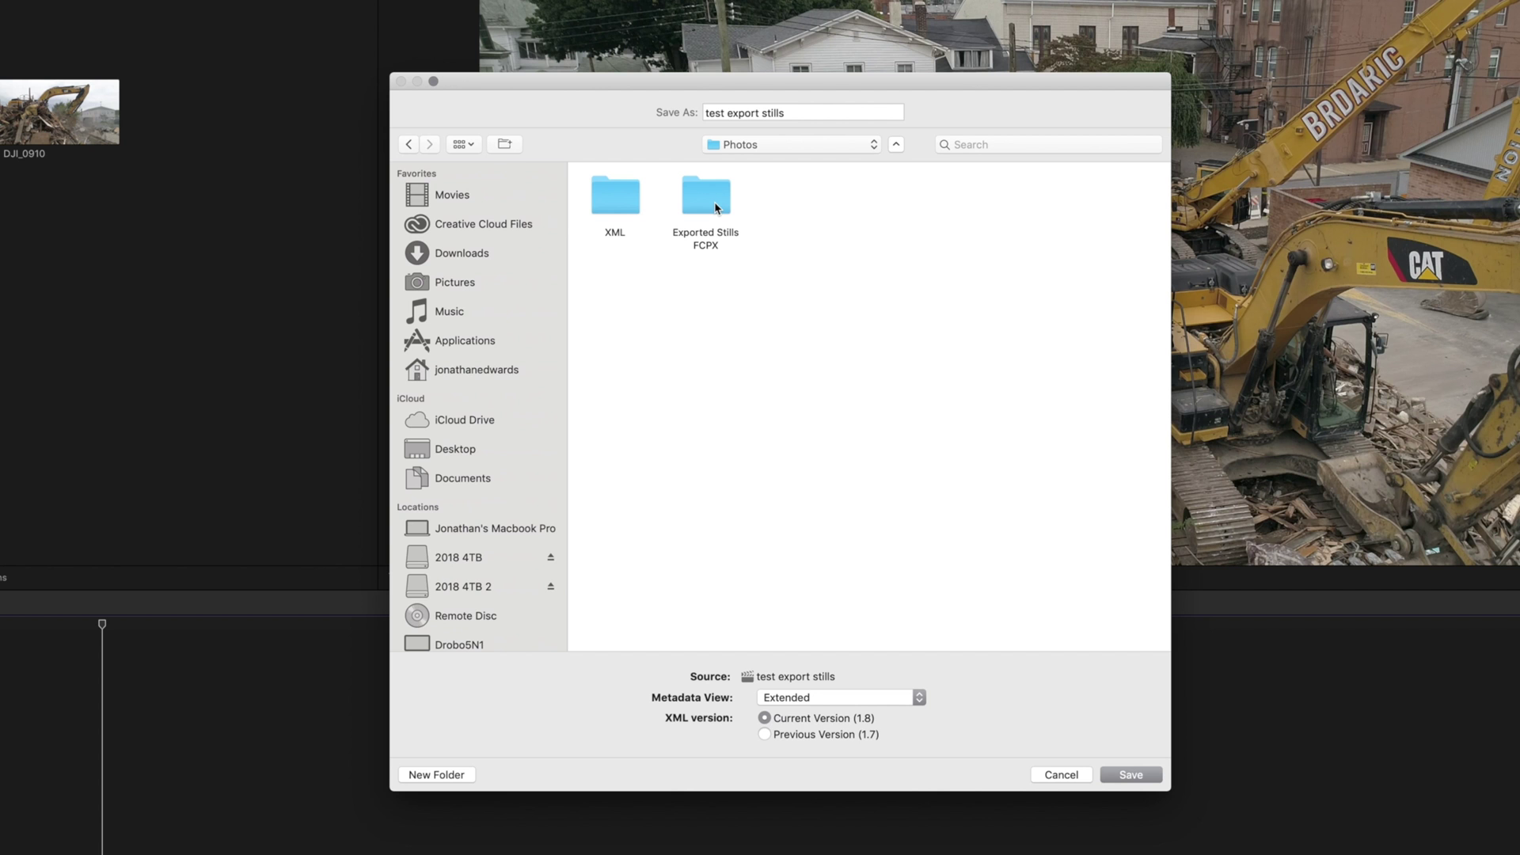
left_click(596, 205)
left_click(1127, 779)
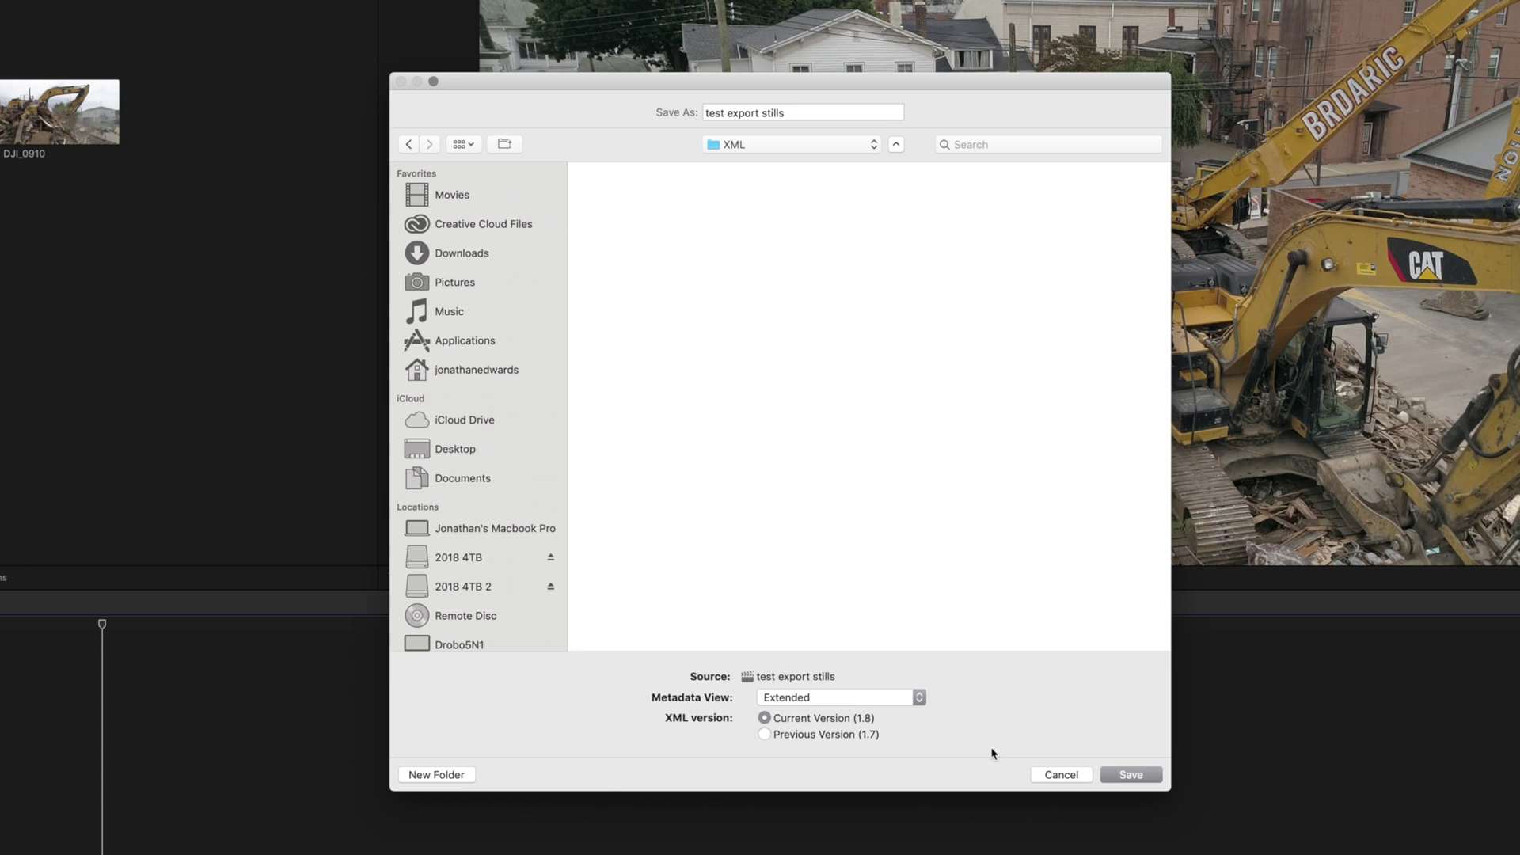
left_click(1128, 780)
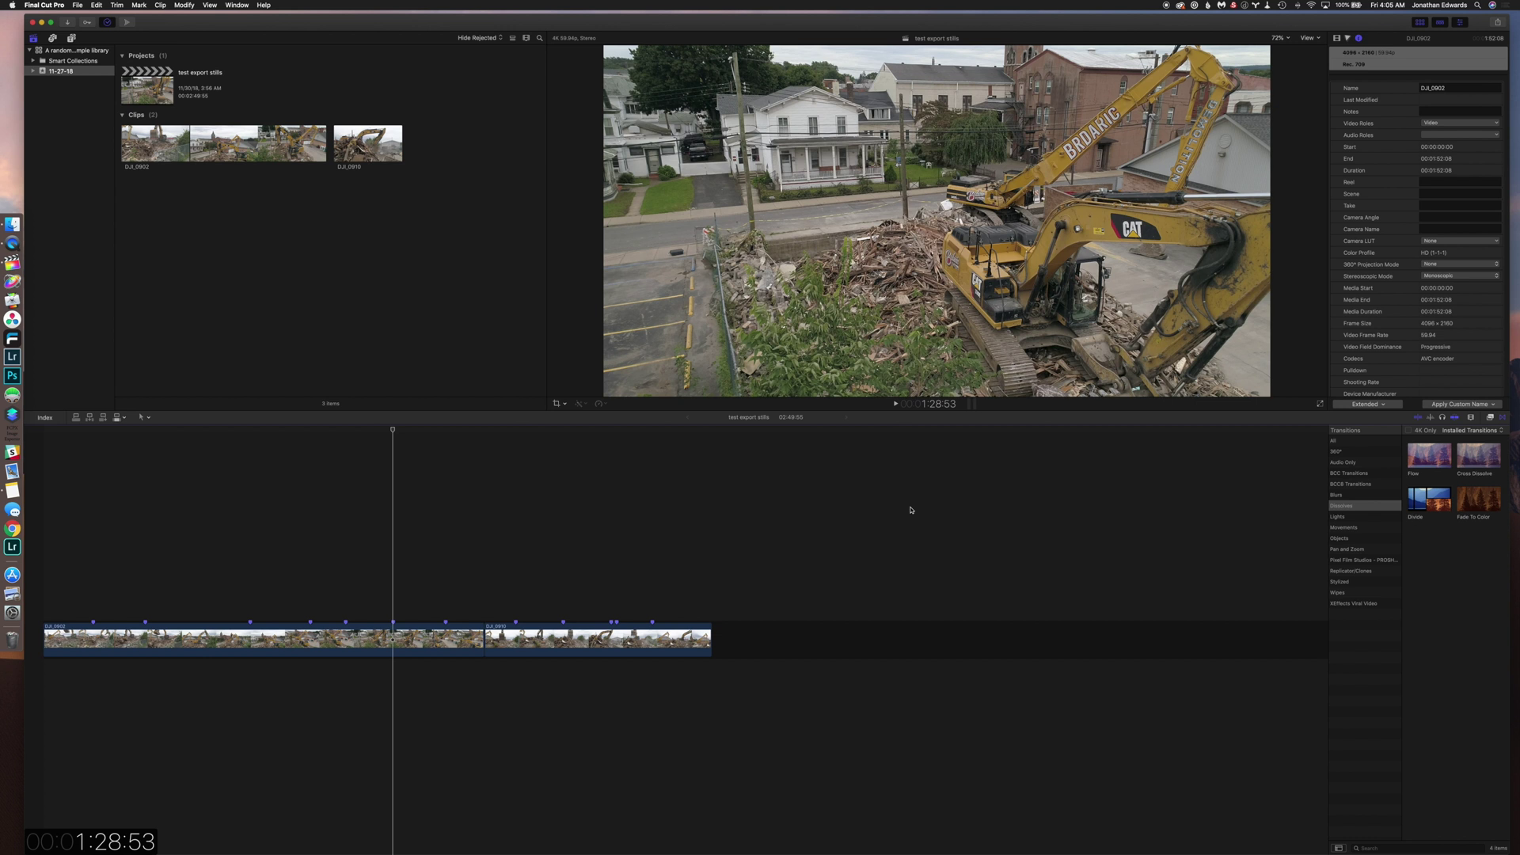
Step: In Finder, open the Photos folder and move its window to the upper right of the screen
key("super+Tab")
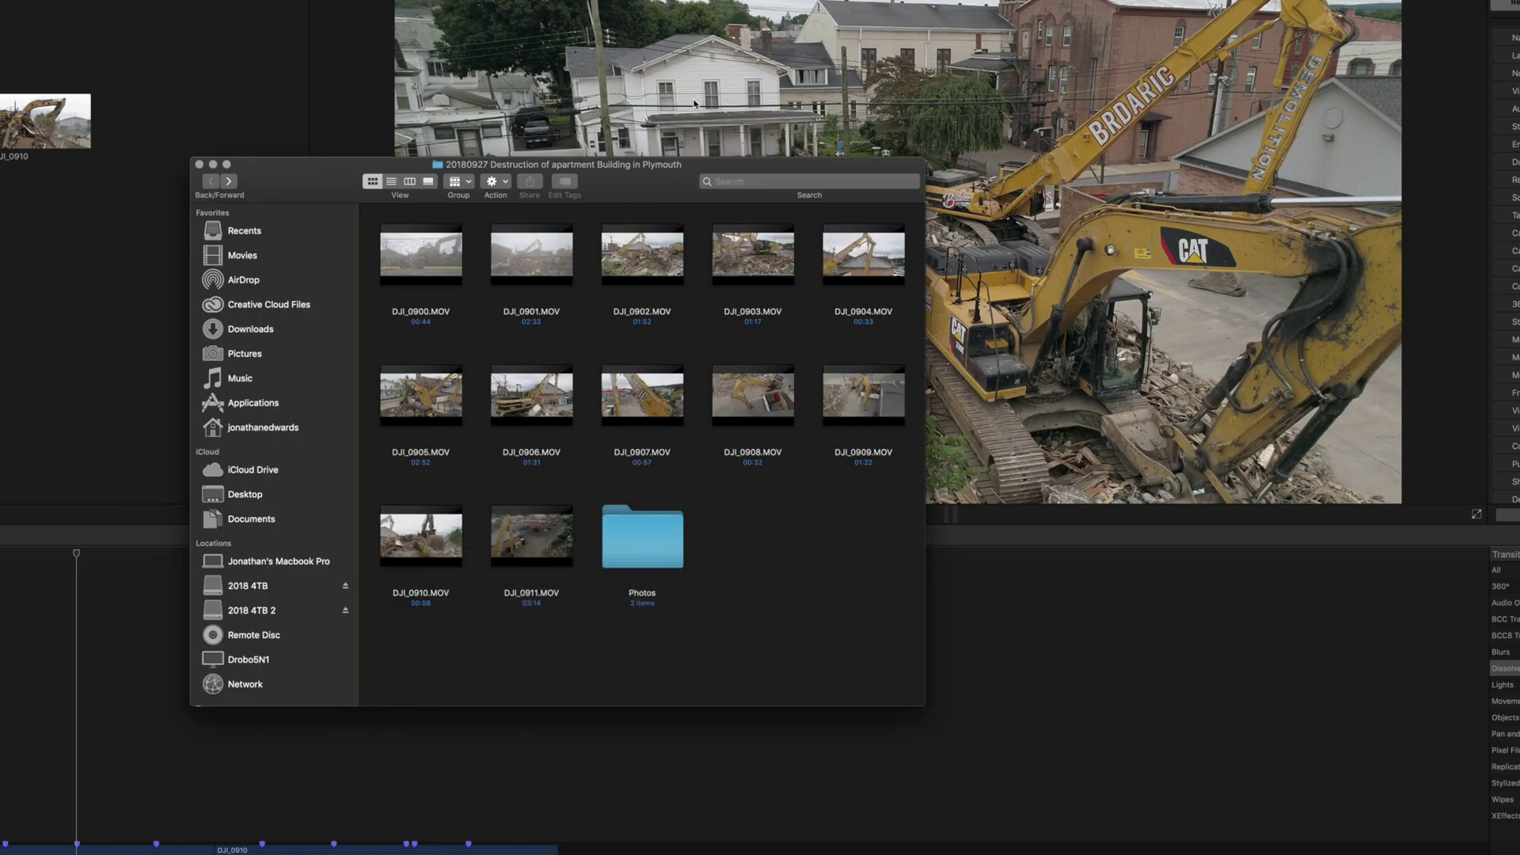
double_click(654, 571)
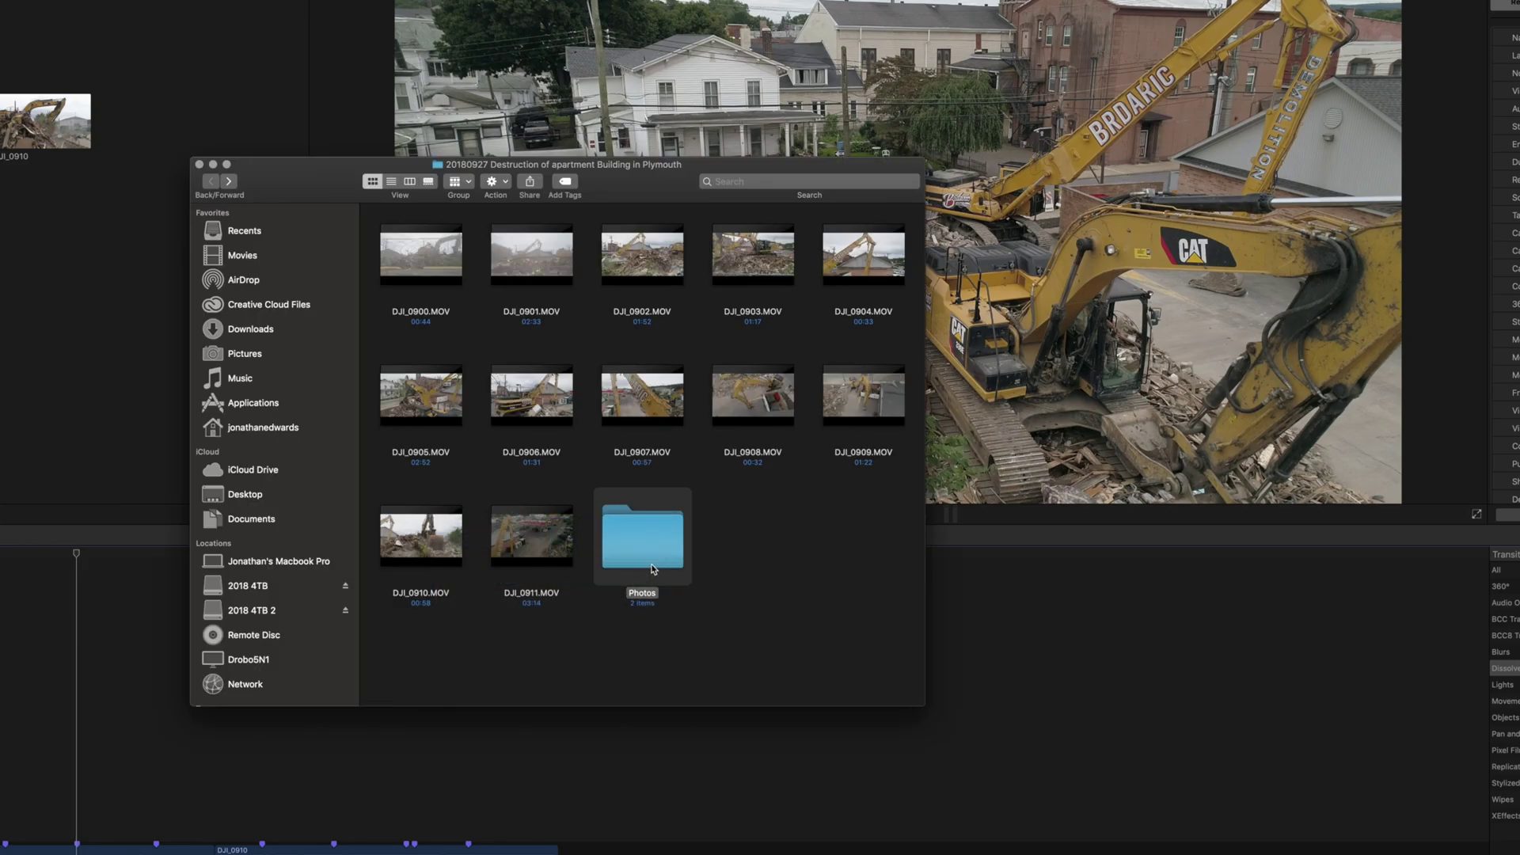
left_click_drag(596, 190, 1164, 116)
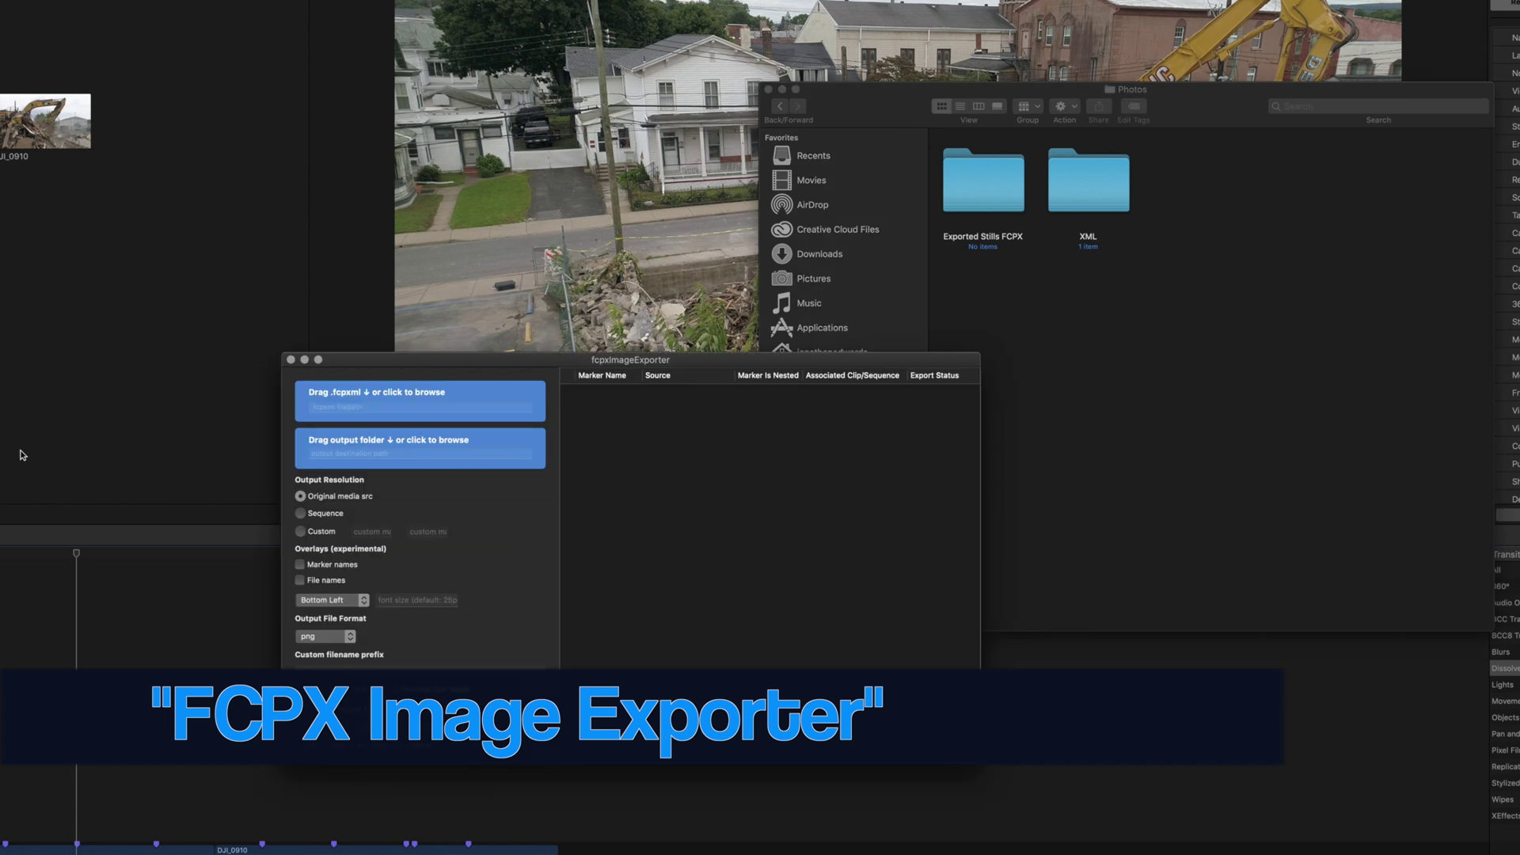
Step: Move and resize the fcpxImageExporter window to the top left, beside the Photos folder window
left_click_drag(737, 361, 482, 175)
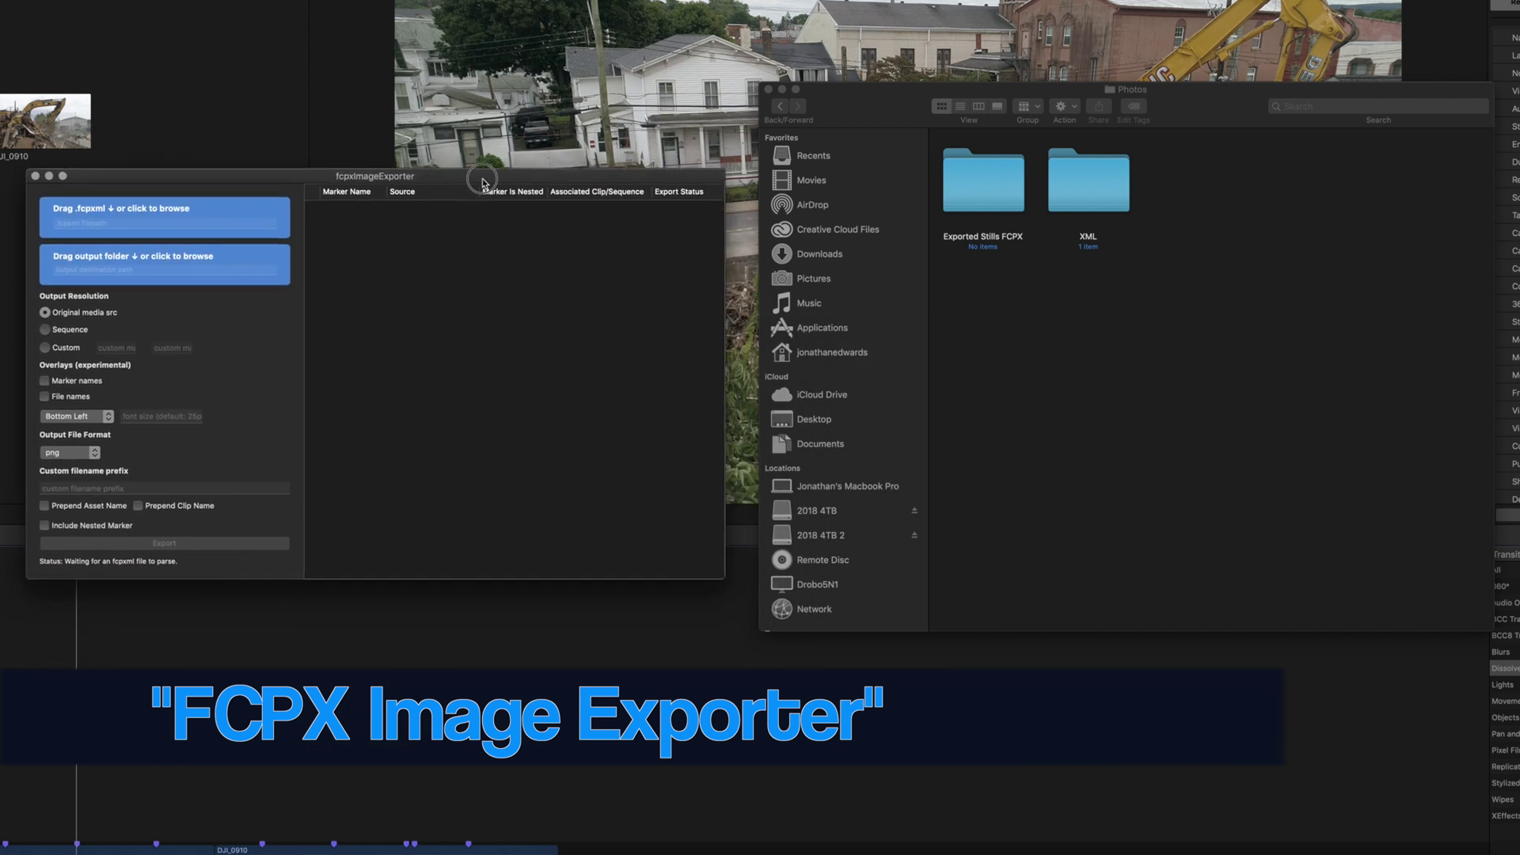
mouse_move(724, 609)
left_mouse_down()
mouse_move(710, 609)
mouse_move(734, 608)
left_mouse_up()
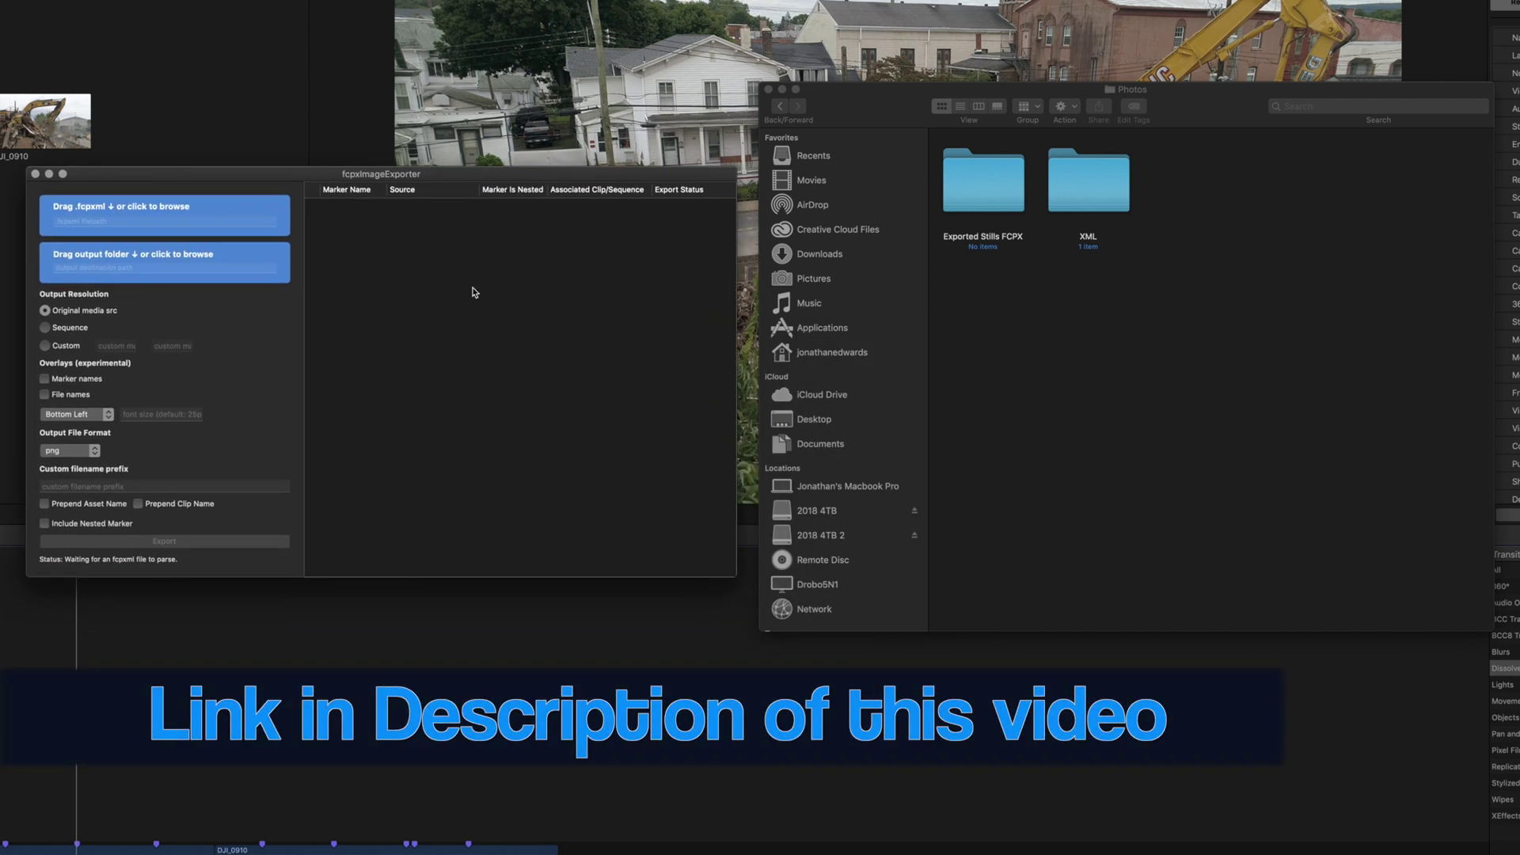
left_click_drag(316, 177, 331, 149)
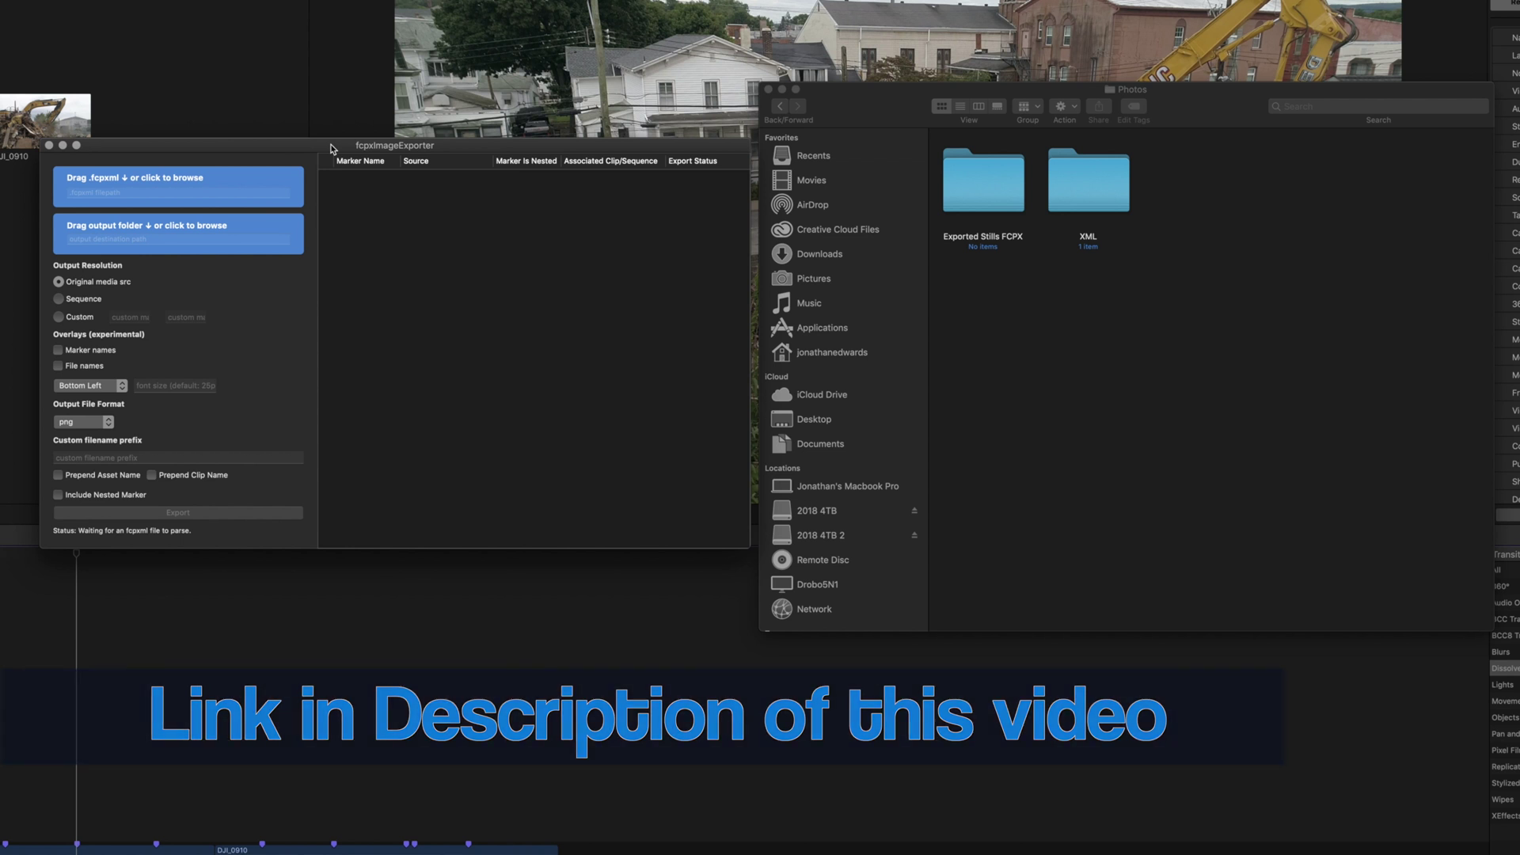
left_click(225, 177)
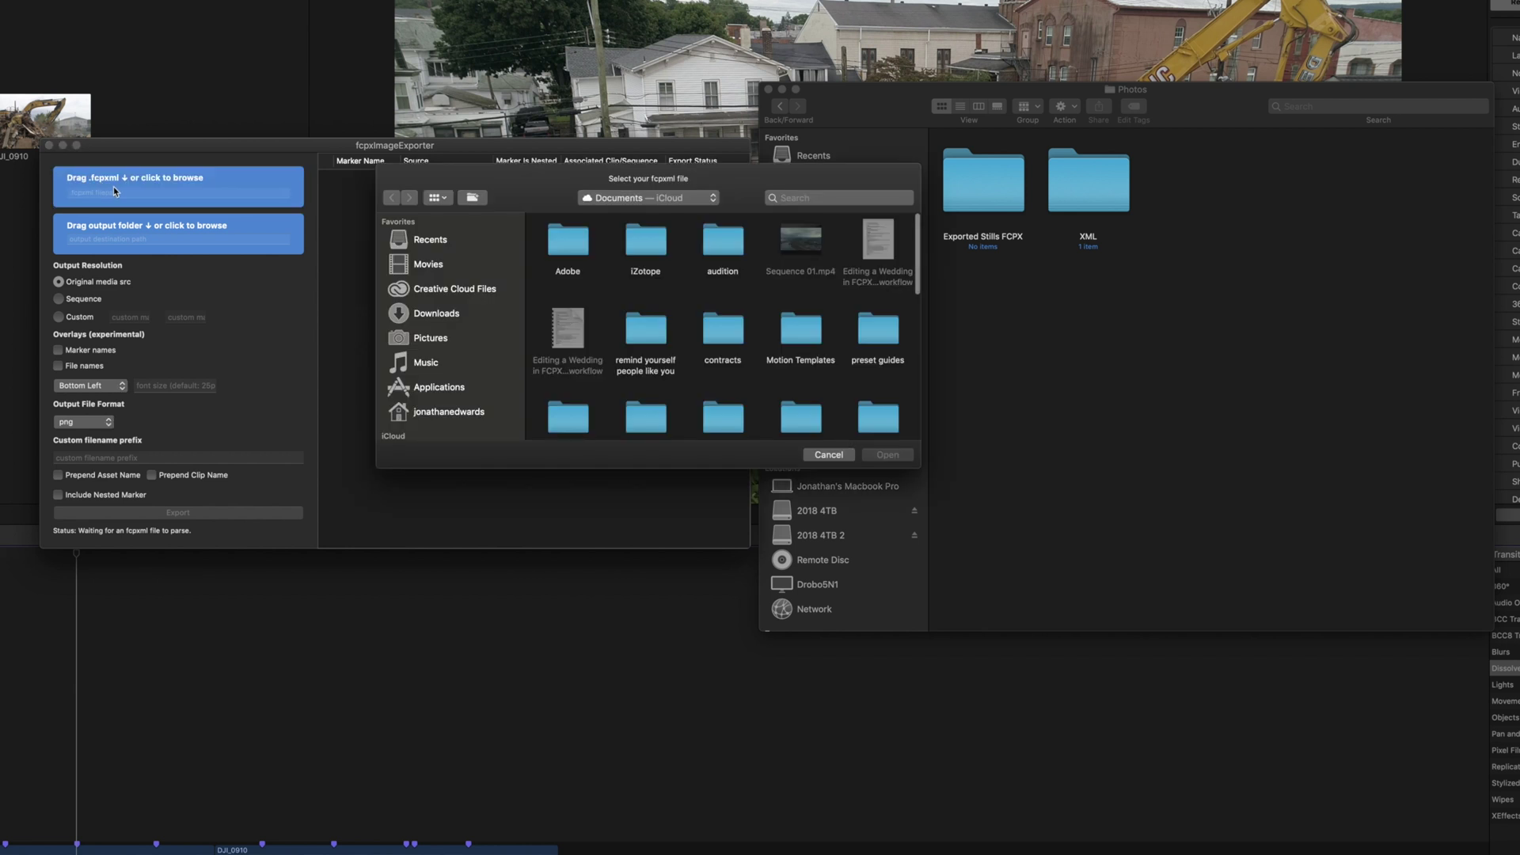
Step: Drag test export stills.fcpxml in as the source and Exported Stills FCPX in as the output folder
left_click(829, 455)
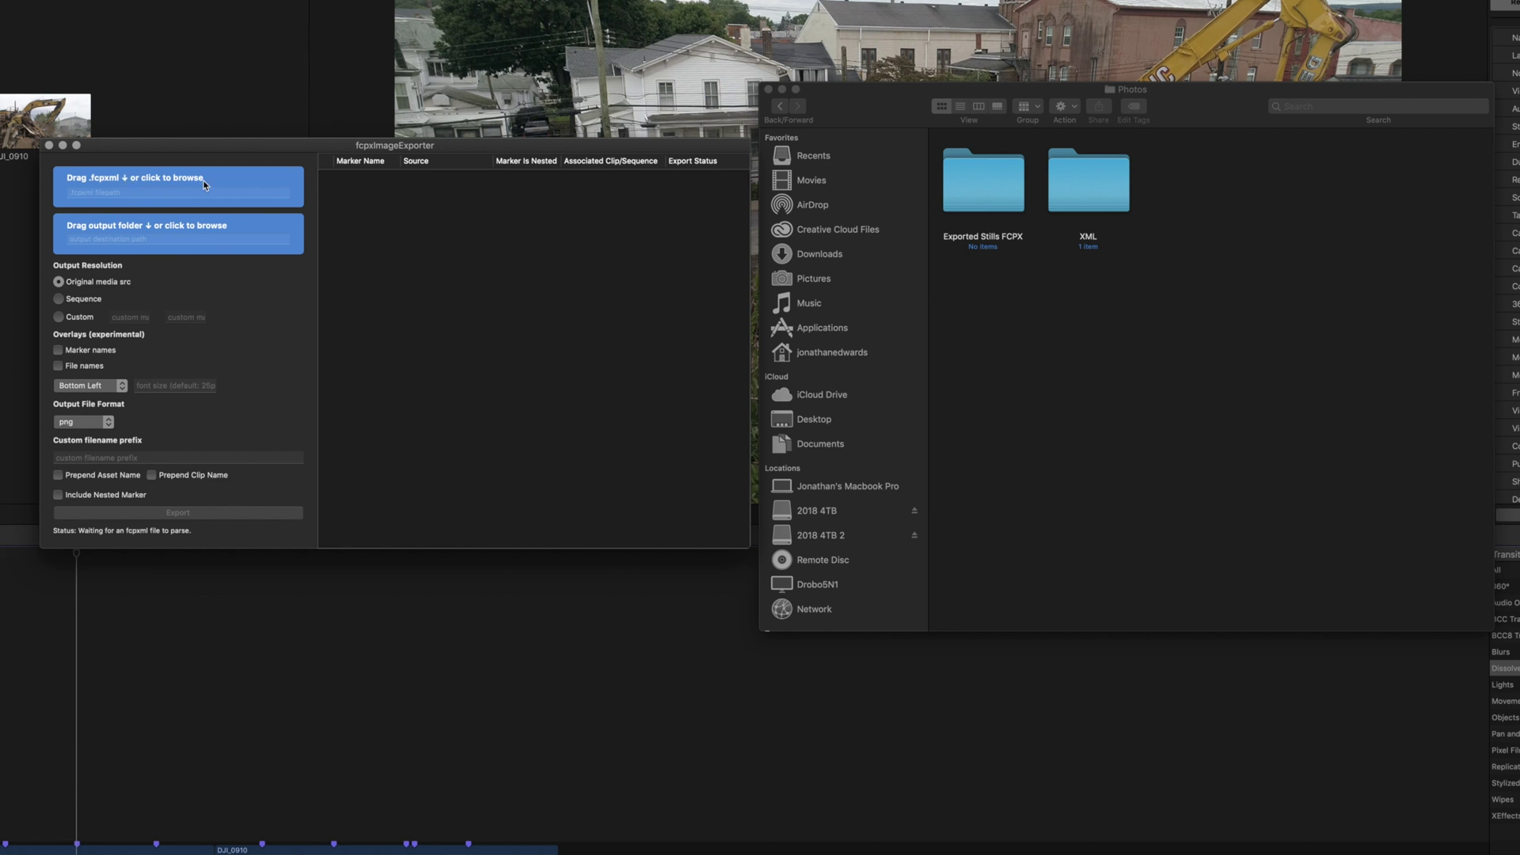
left_click(1100, 200)
double_click(1100, 200)
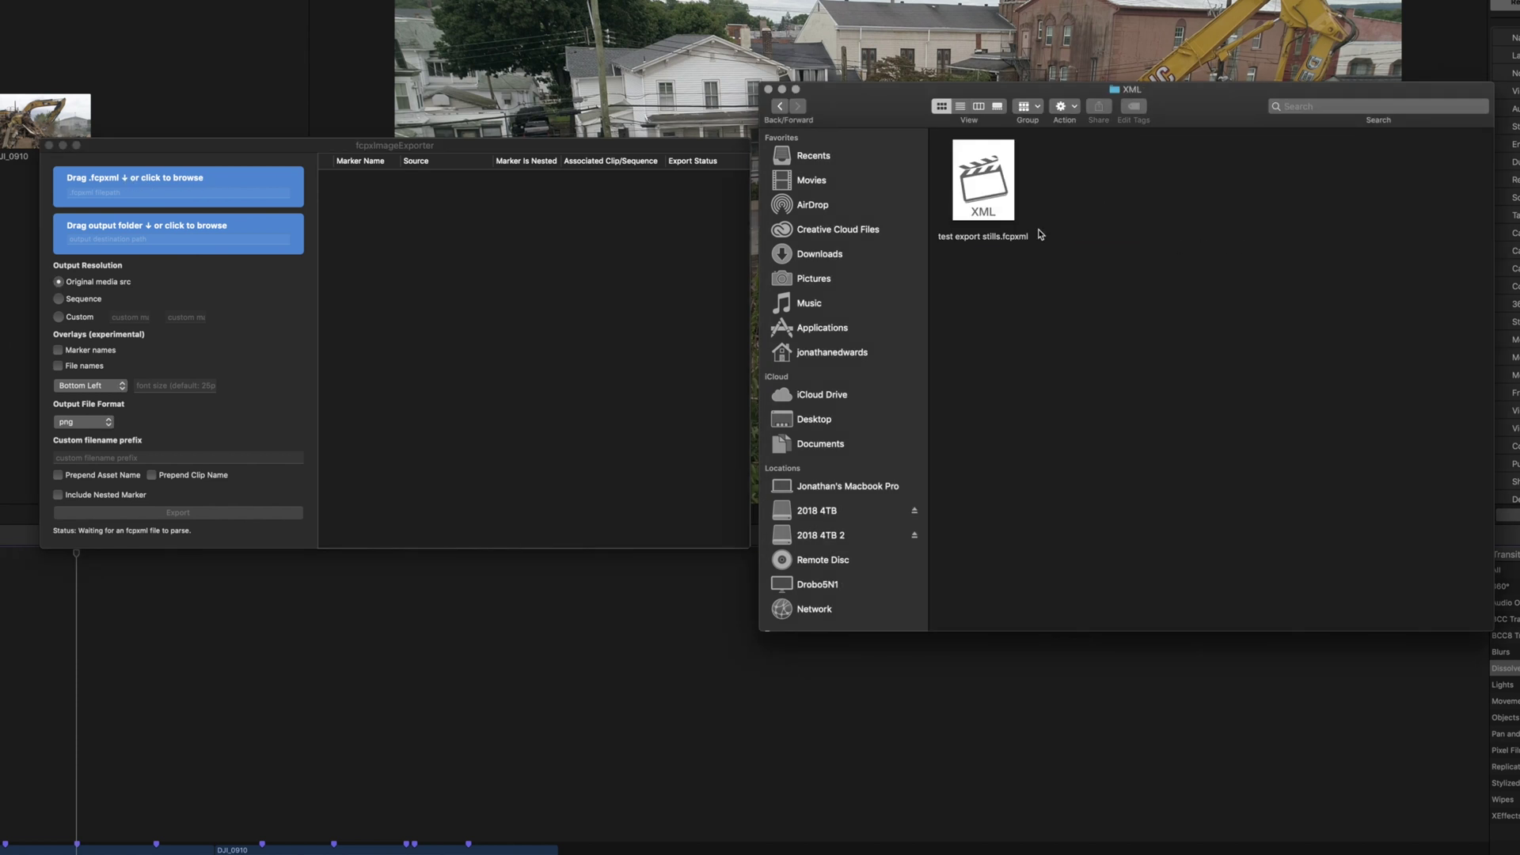
mouse_move(1017, 209)
left_mouse_down()
mouse_move(546, 269)
mouse_move(162, 188)
left_mouse_up()
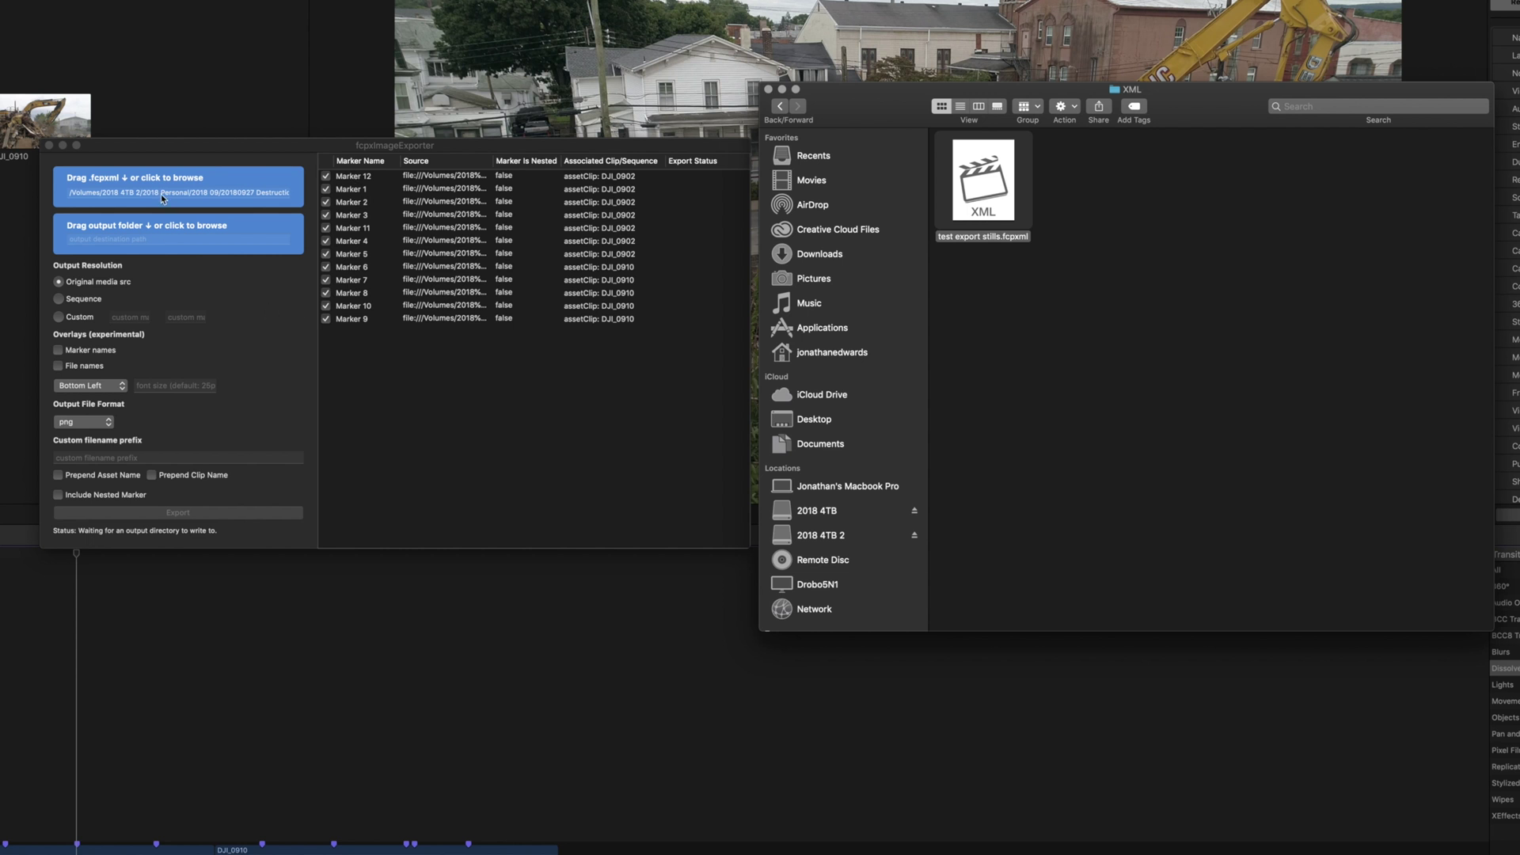
left_click(780, 106)
left_click_drag(978, 193, 250, 238)
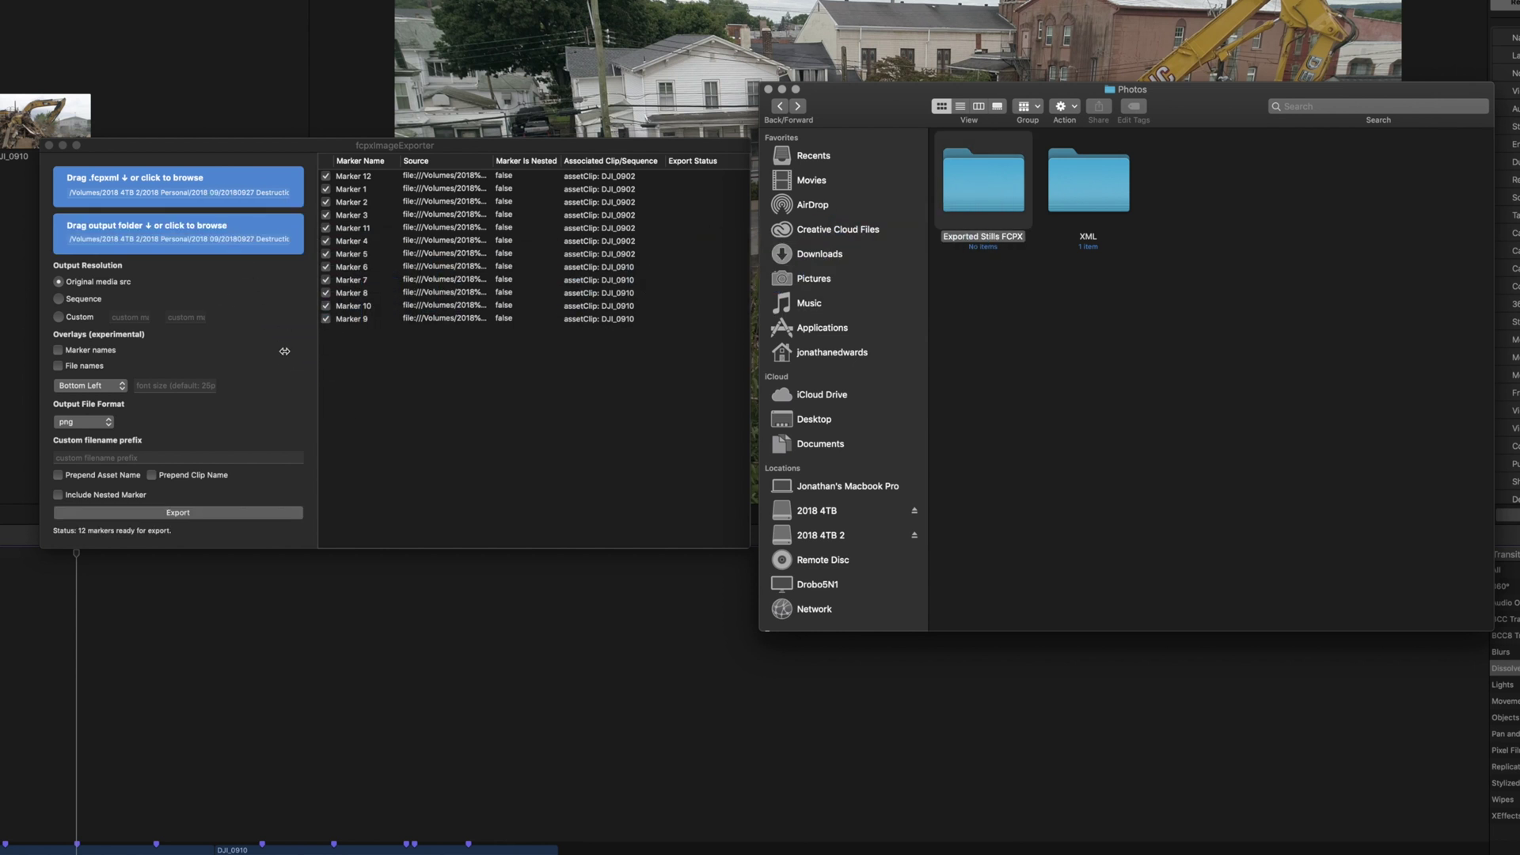
Step: Export the 12 marker stills, then select all twelve PNGs in Exported Stills FCPX and open them in Preview
left_click(229, 513)
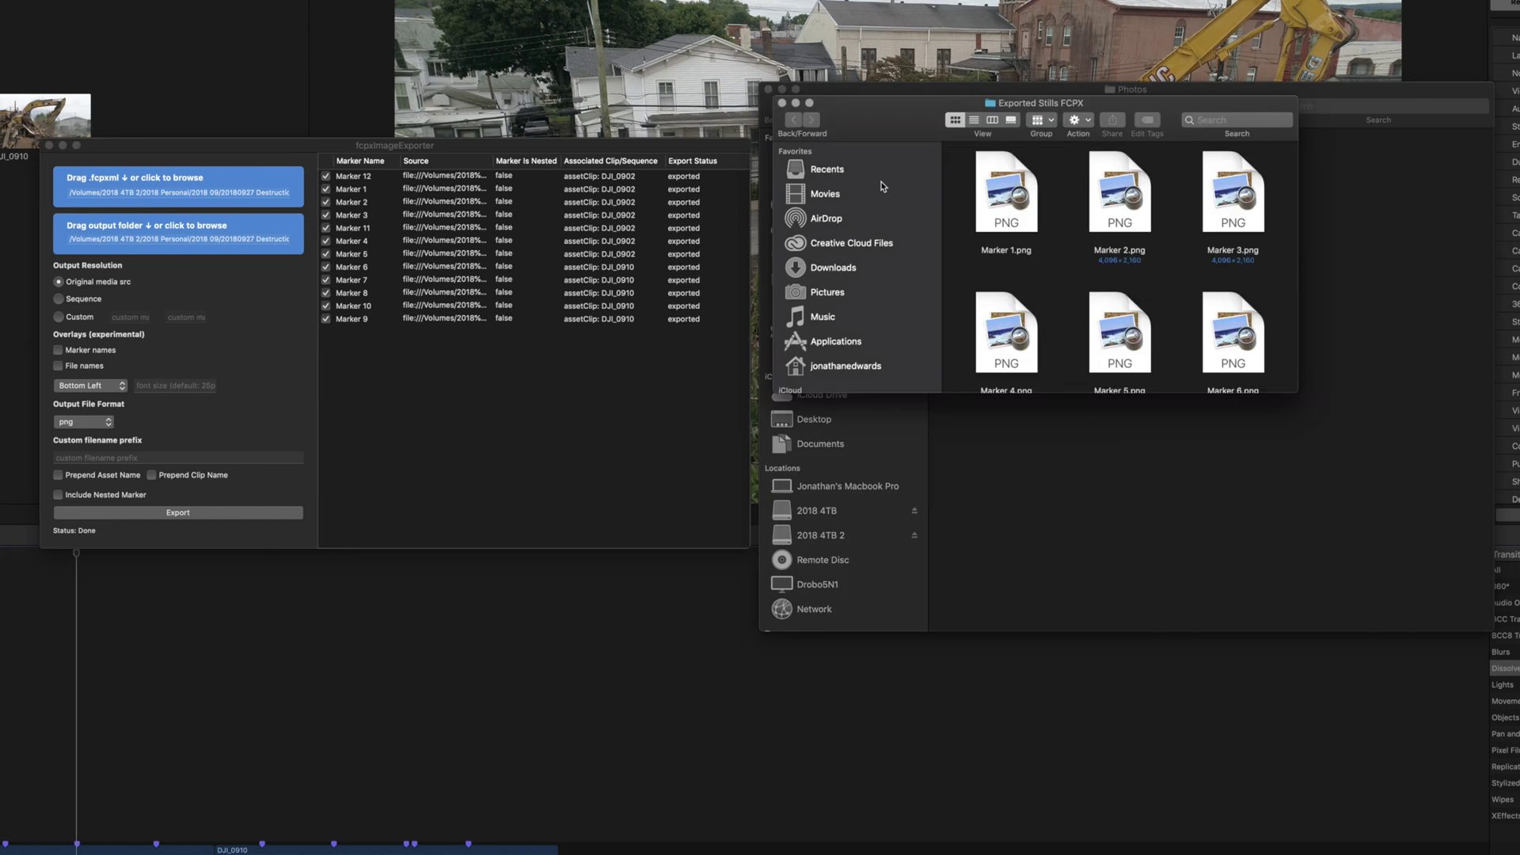
left_click_drag(774, 389, 318, 592)
mouse_move(502, 153)
left_mouse_down()
mouse_move(1170, 357)
mouse_move(1235, 400)
left_mouse_up()
right_click(1025, 316)
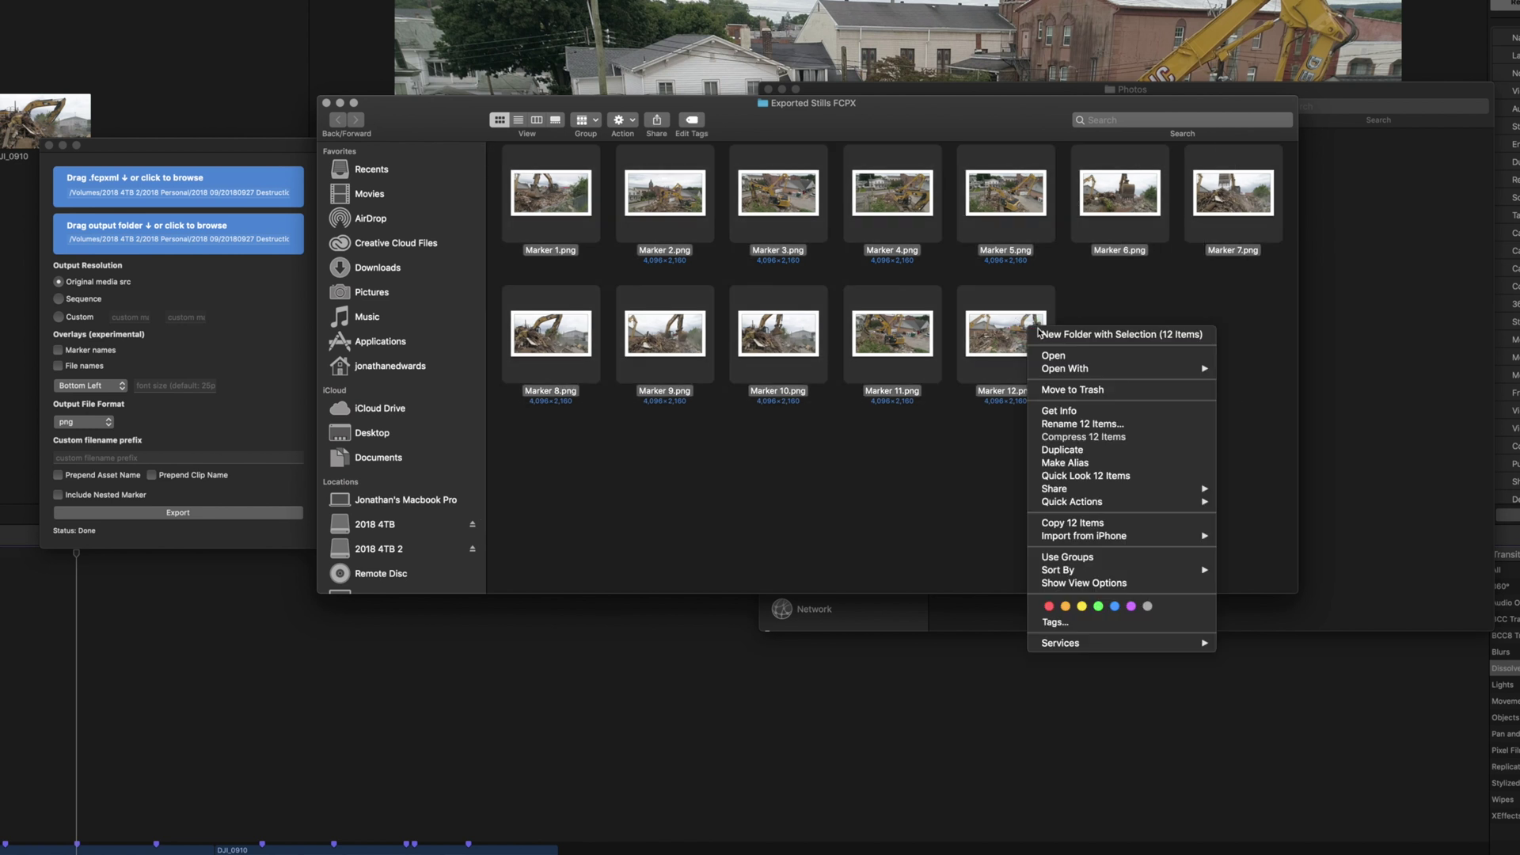
left_click(1053, 354)
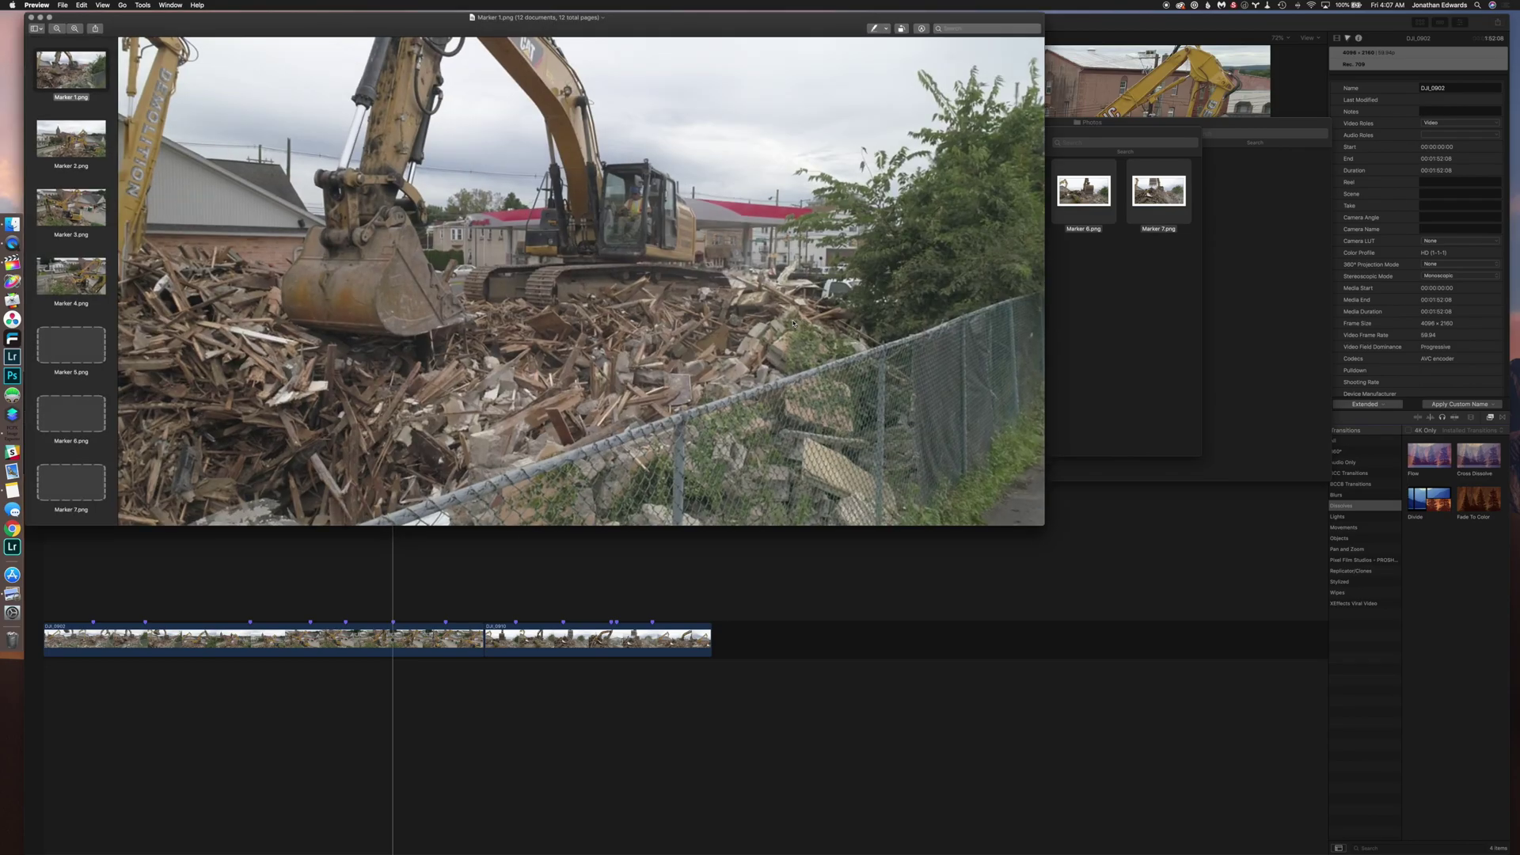
Step: Step through the exported stills in Preview, starting from Marker 2.png
left_click(102, 127)
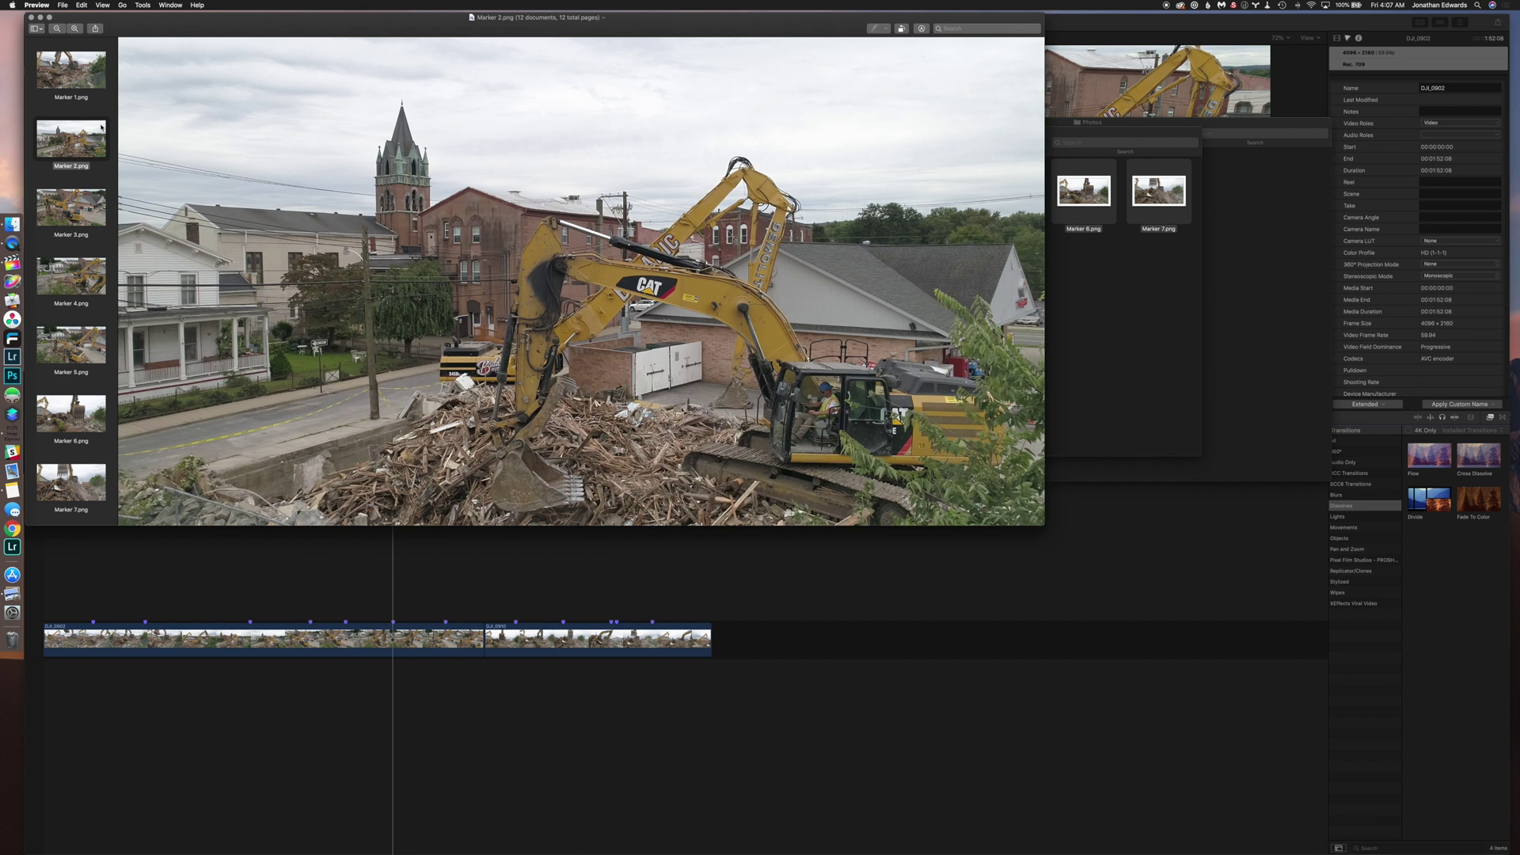
key("Down")
key("Down")
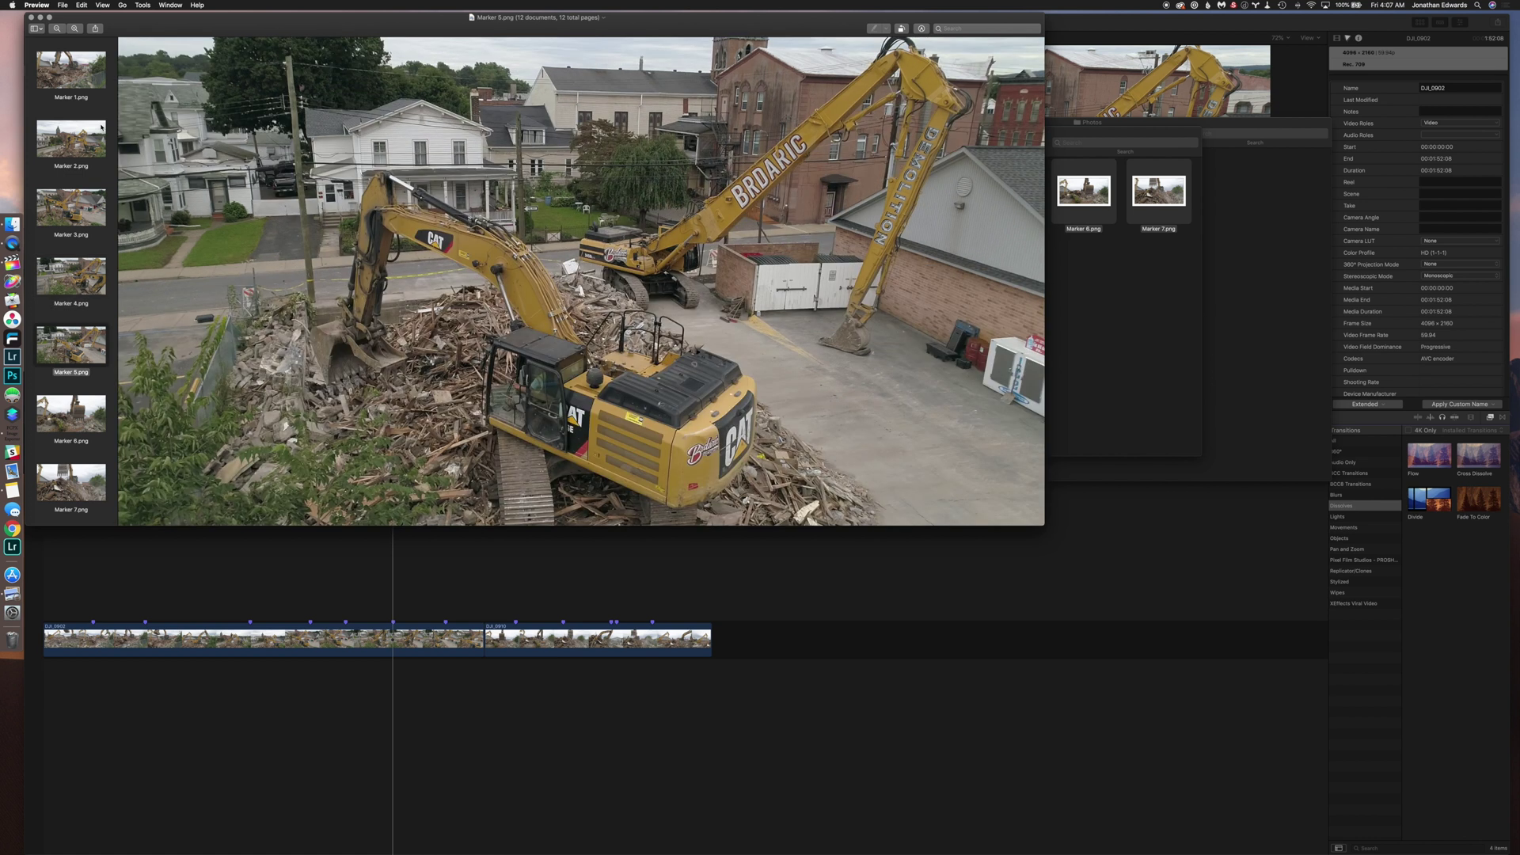
key("Down")
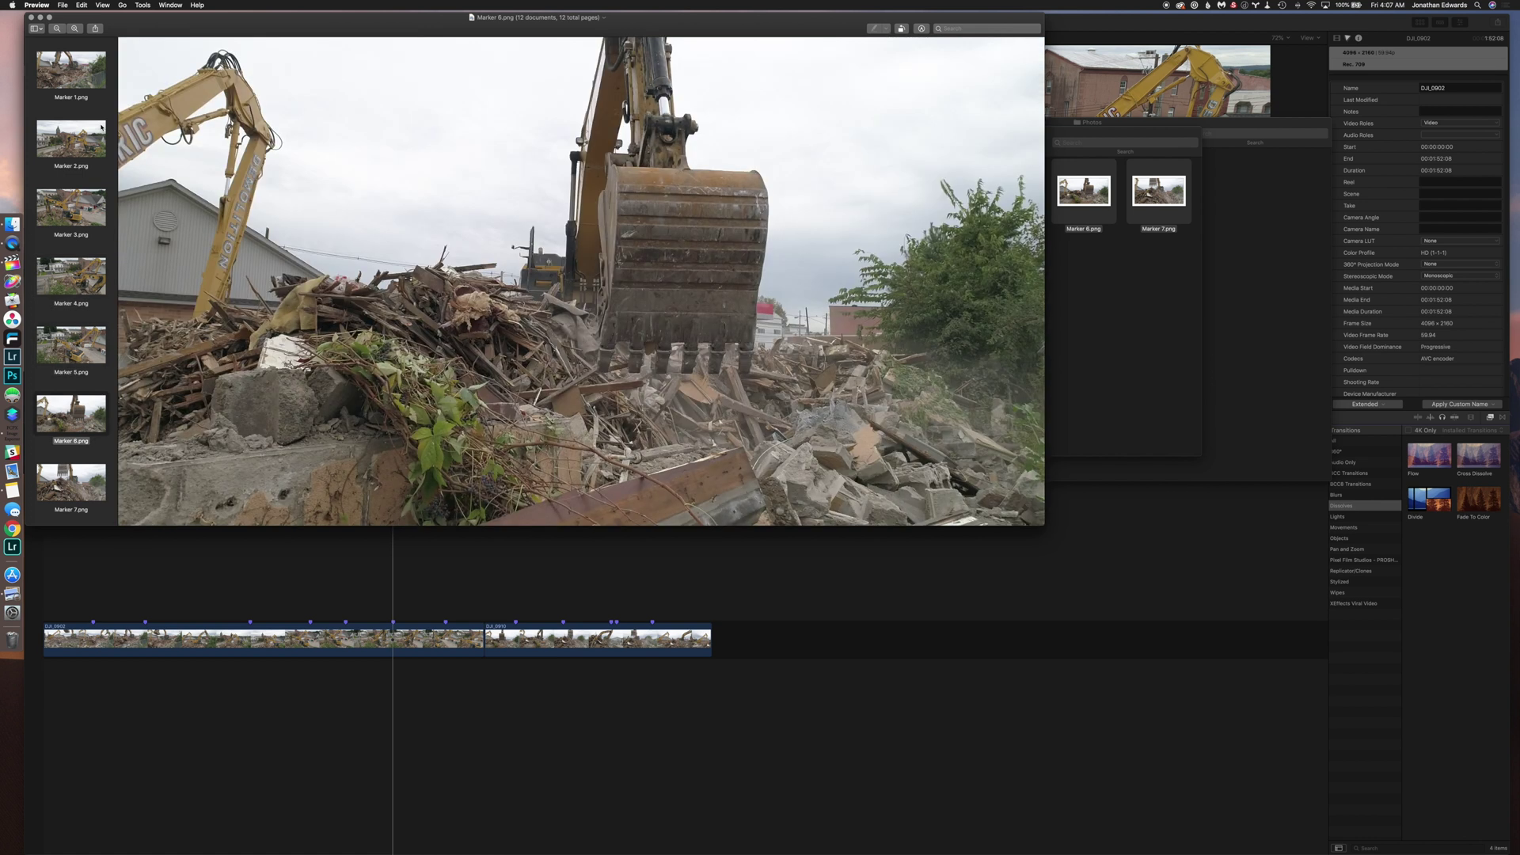
Step: Close Preview and the Exported Stills FCPX window, leaving nothing selected in the Photos folder
left_click(32, 17)
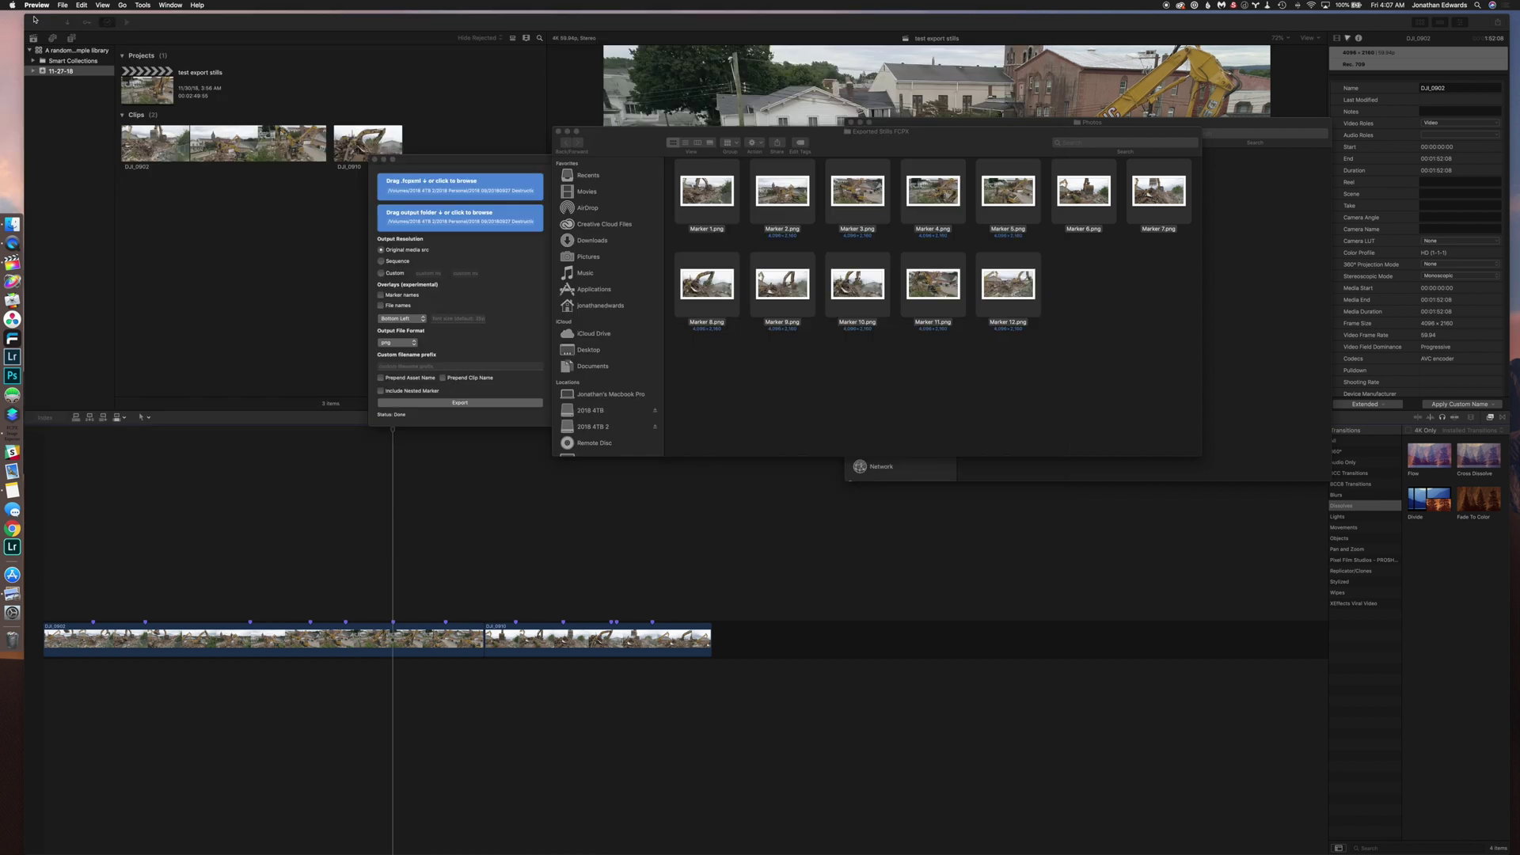
left_click(801, 390)
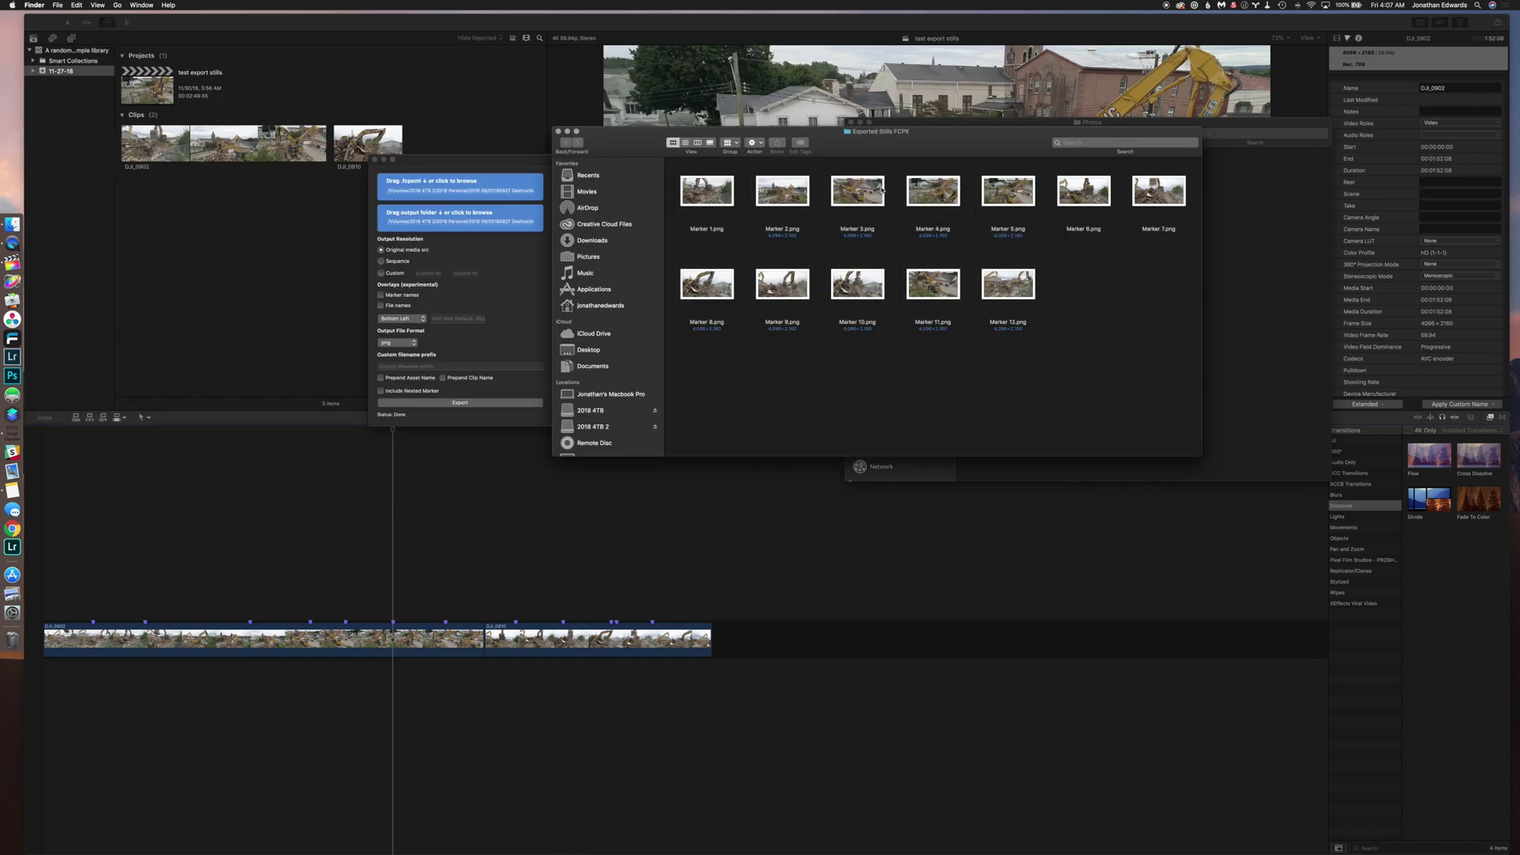
left_click(558, 132)
left_click(1104, 296)
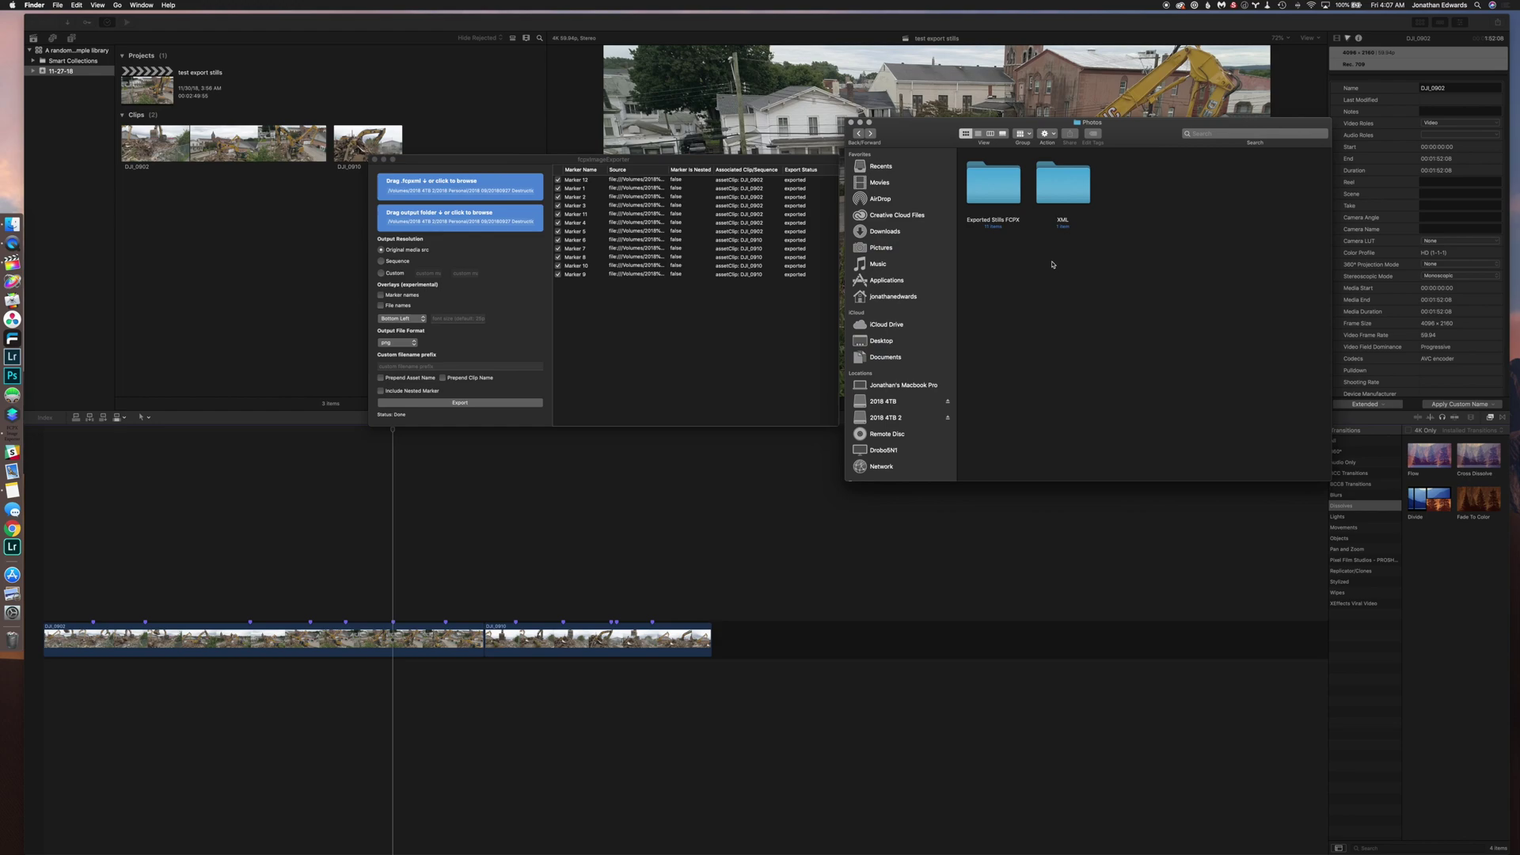